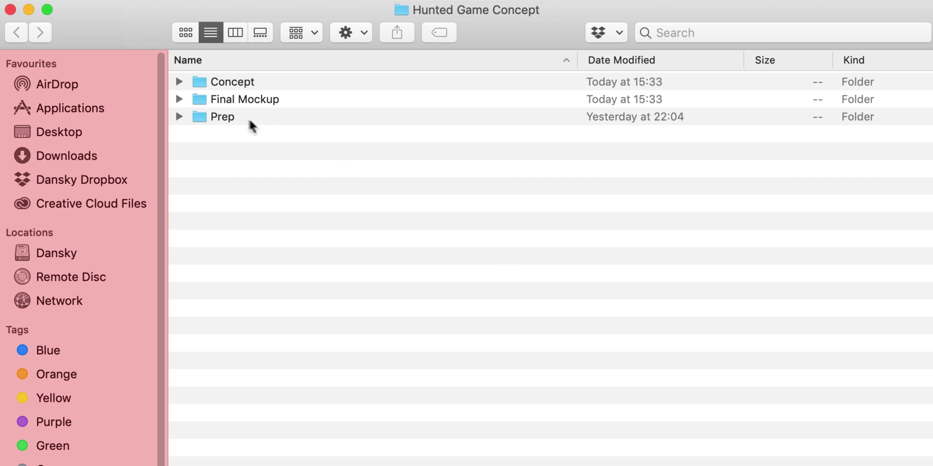
Check the Concept, Final Mockup and Prep folders, then select Hunted Game Concept.xd in Concept.
left_click(175, 81)
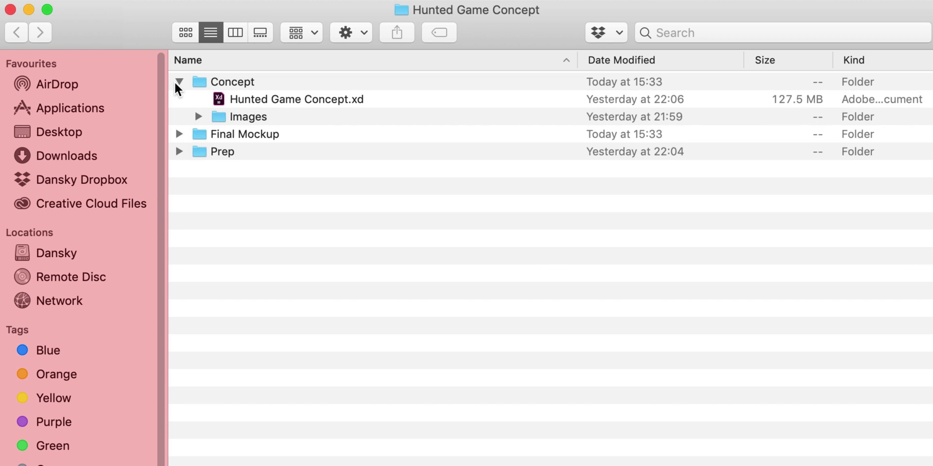
left_click(176, 82)
left_click(179, 99)
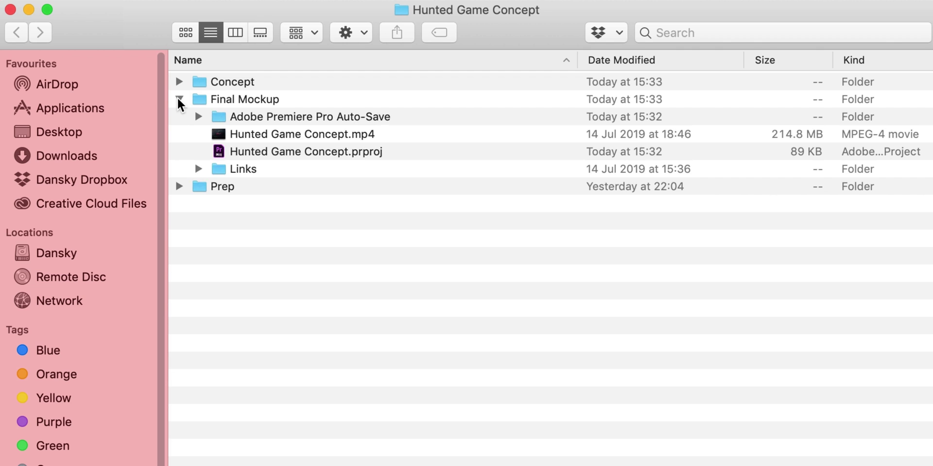
left_click(178, 99)
left_click(179, 117)
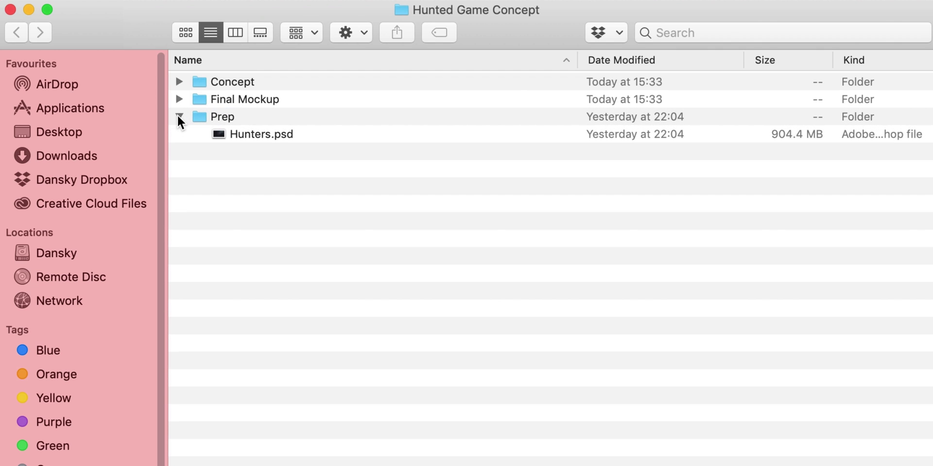
left_click(178, 117)
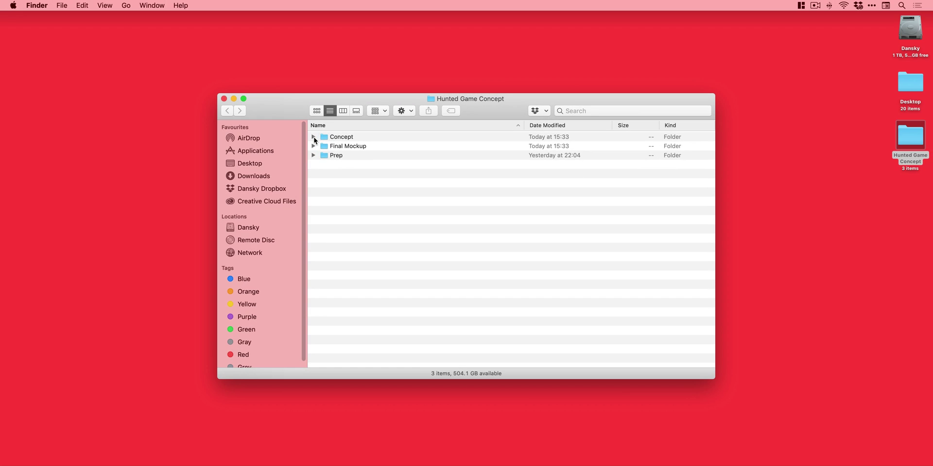
left_click(314, 137)
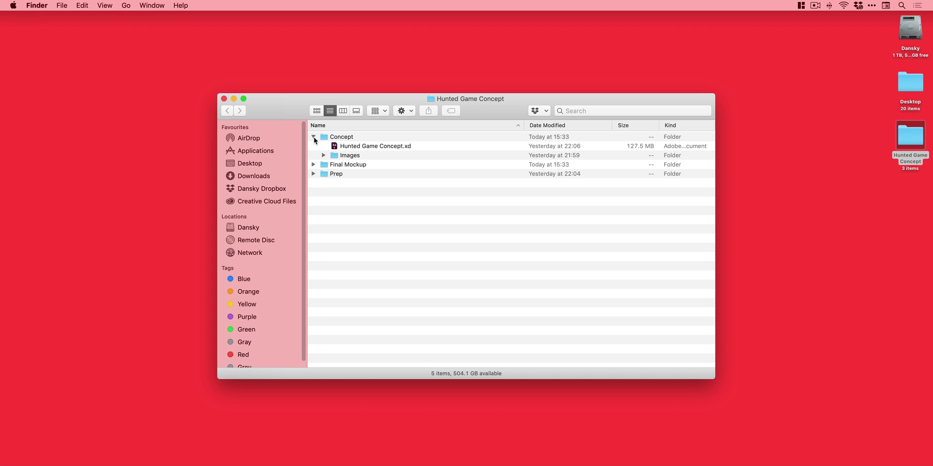
left_click(367, 148)
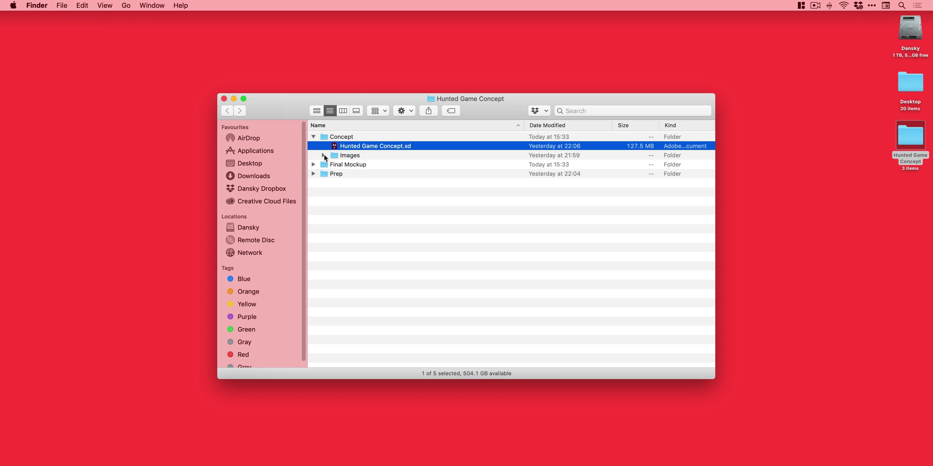
Quick Look through the AdobeStock JPEGs in the Images folder, then collapse it.
left_click(324, 156)
left_click(369, 165)
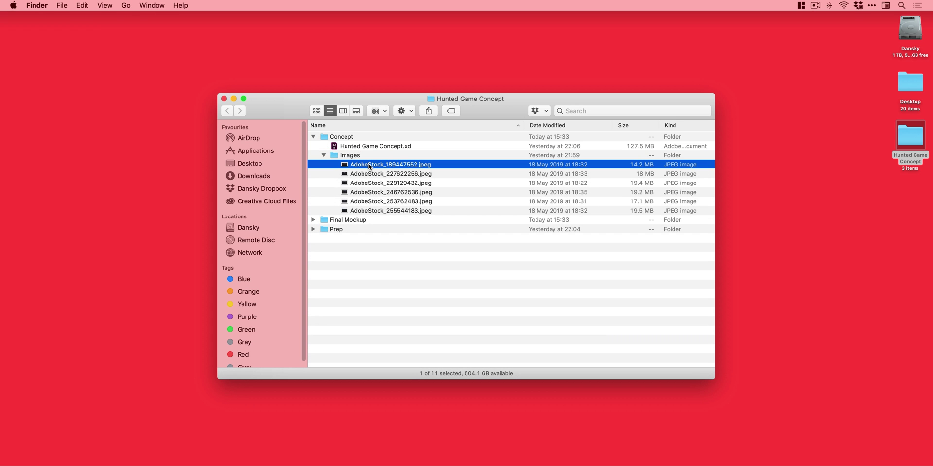
key("space")
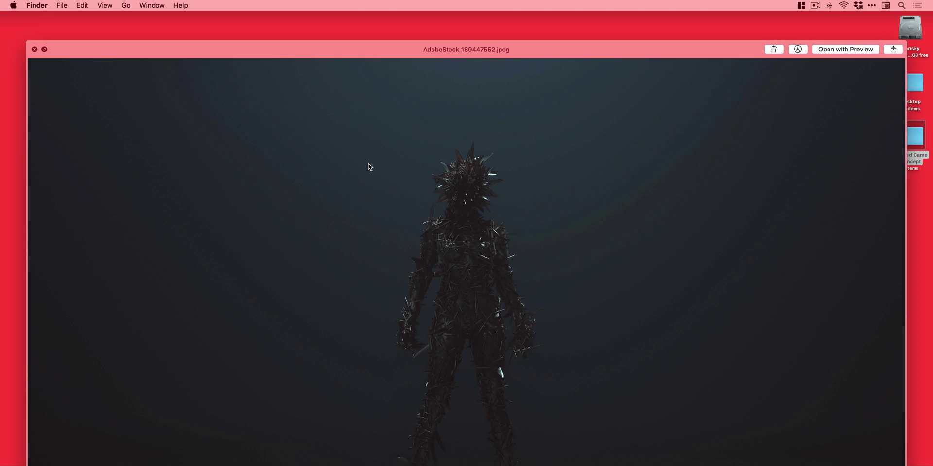
key("Down")
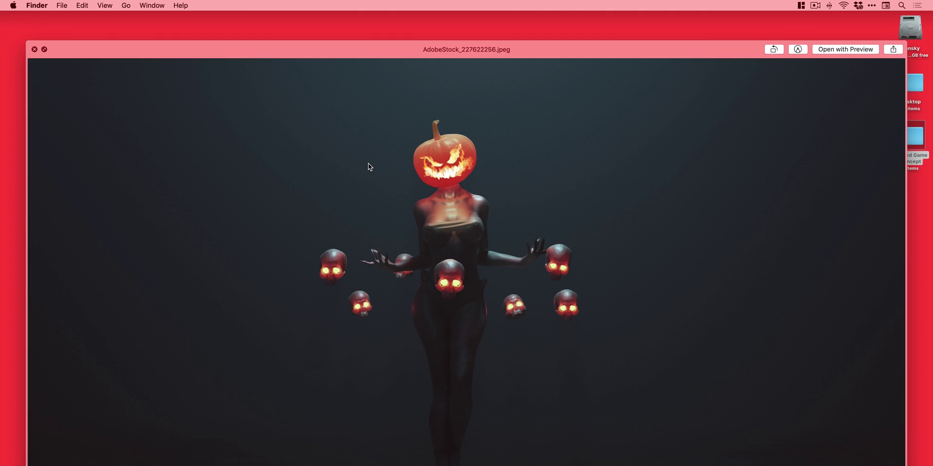
key("Down")
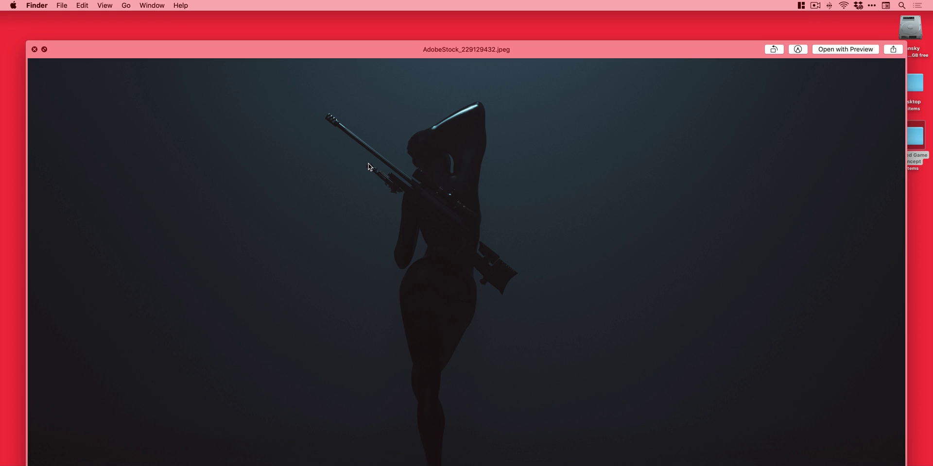
key("Down")
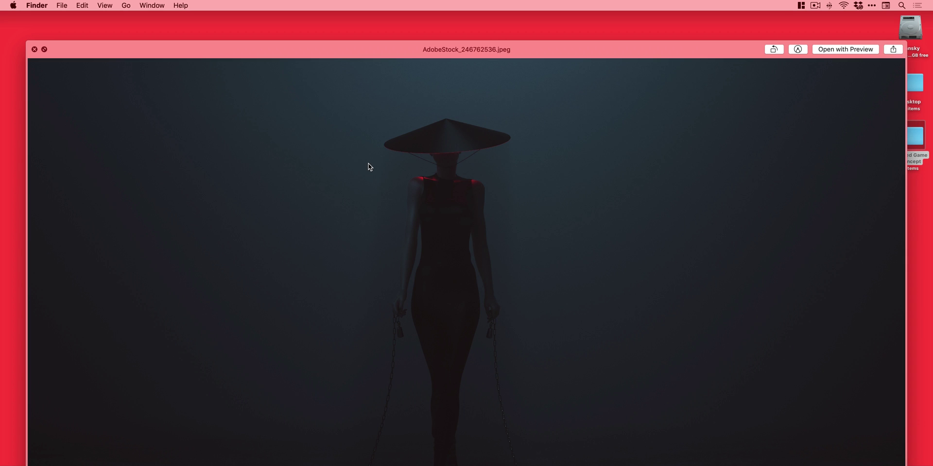
key("Down")
key("Up")
key("Up")
key("Up")
key("Up")
key("space")
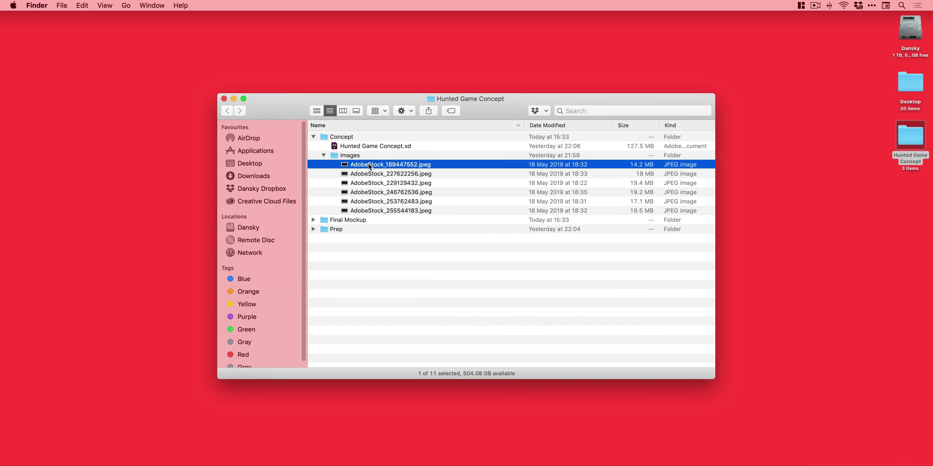
left_click(324, 155)
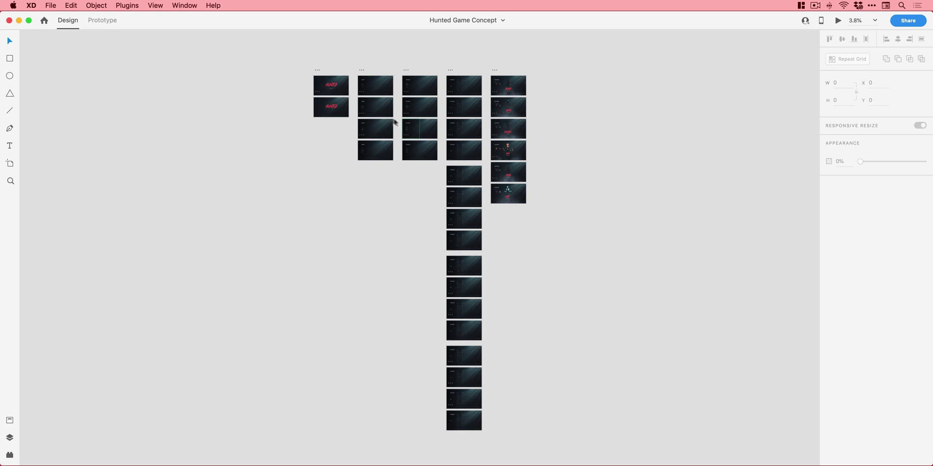
Test the opacity of Title Screen Flash's hidden PRESS START text, then revert so it stays hidden.
scroll(341, 95, "up", 10)
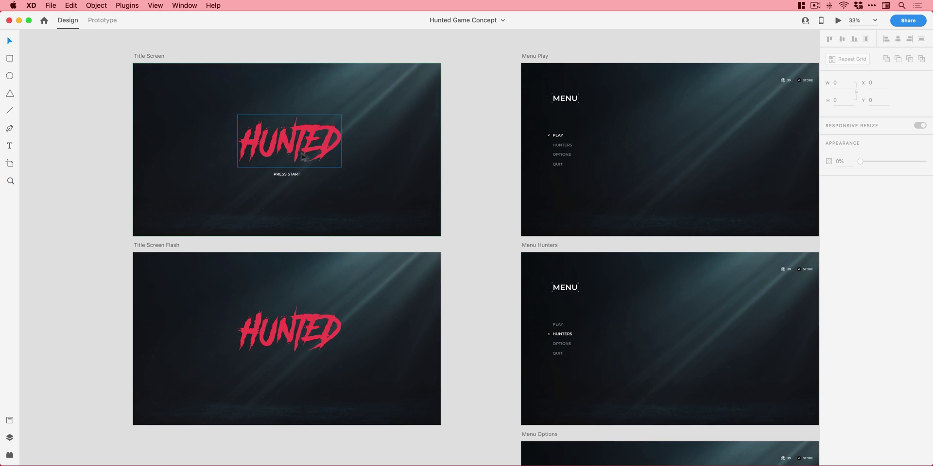
left_click(290, 174)
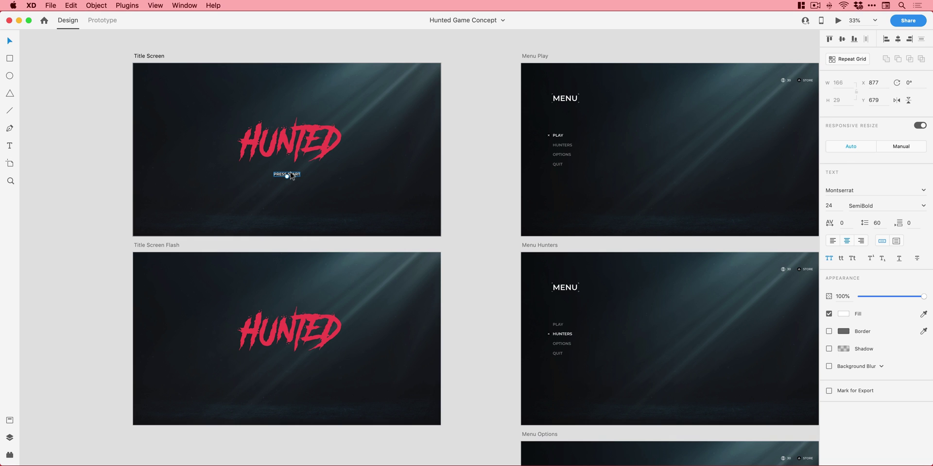
left_click(280, 363)
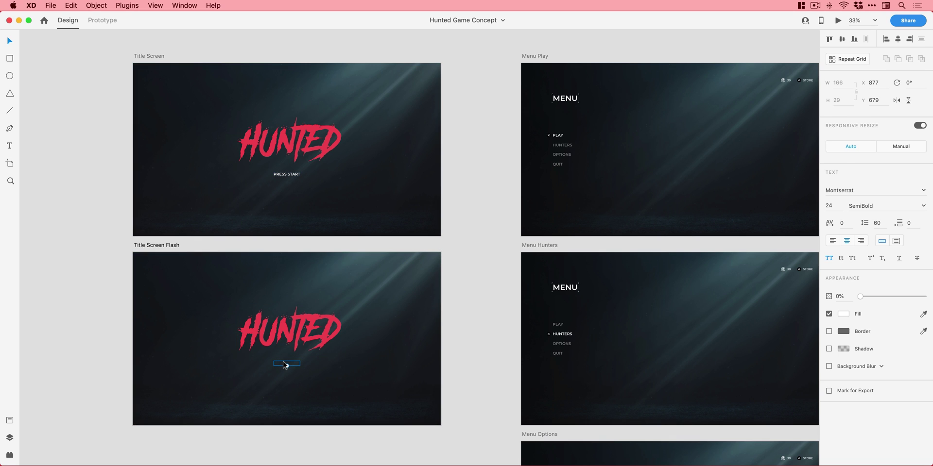
left_click_drag(870, 298, 925, 297)
key("Return")
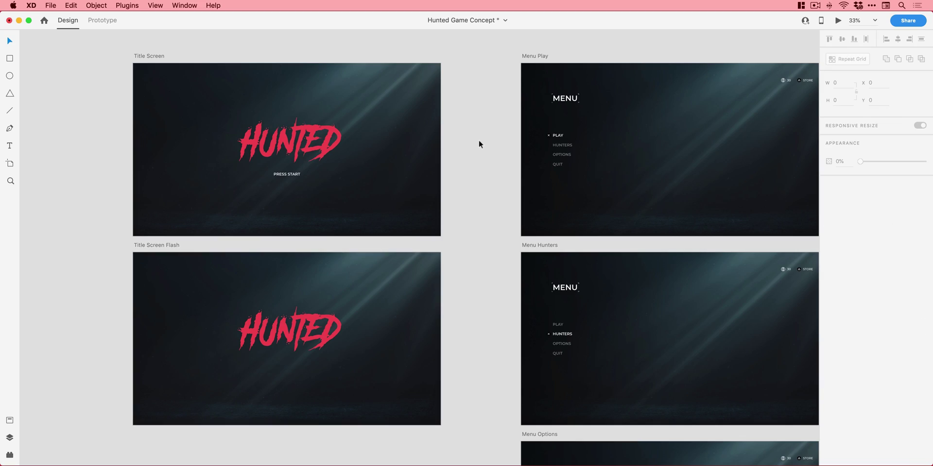
Select the Title Screen's HUNTED title text and pan across the artboards.
left_click(291, 174)
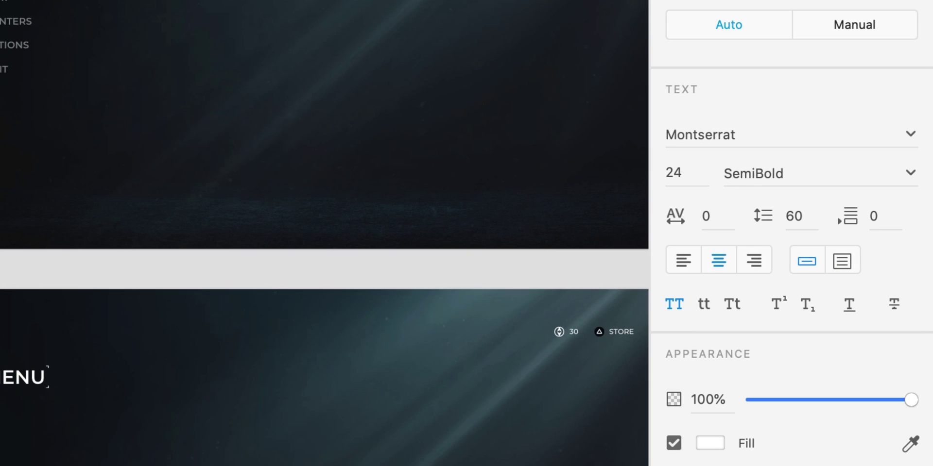
key("Tab")
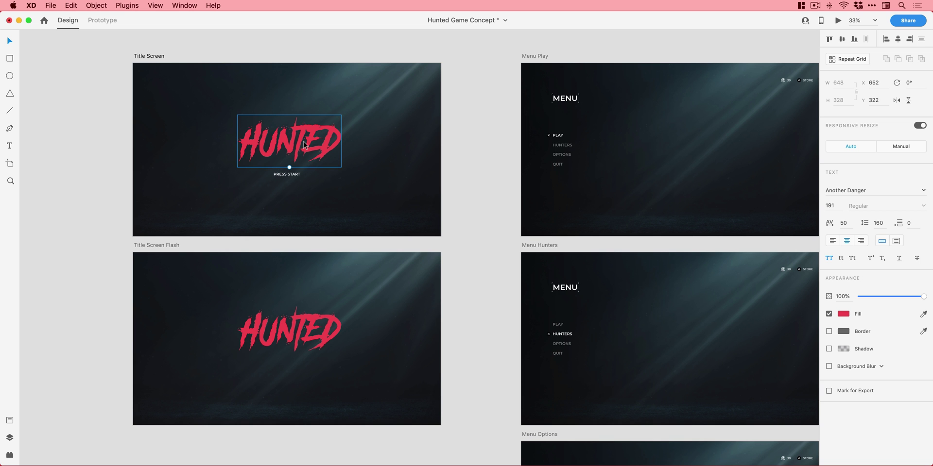
scroll(735, 173, "right", 10)
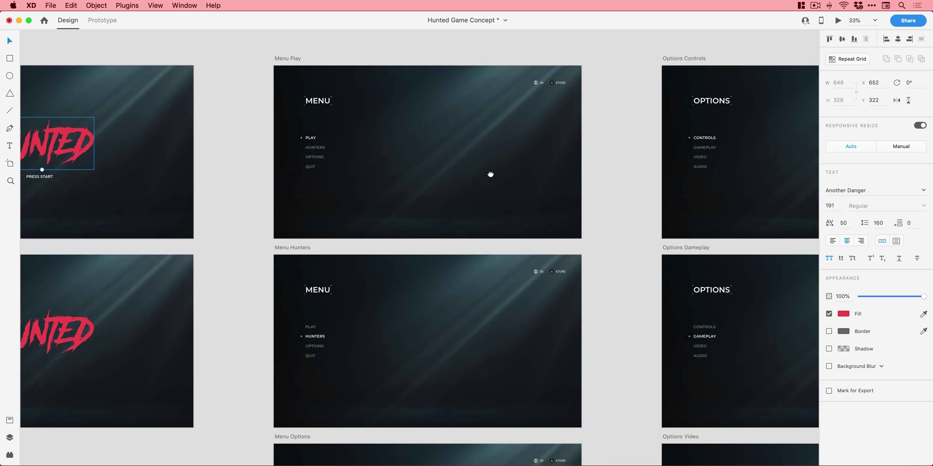
scroll(450, 164, "right", 15)
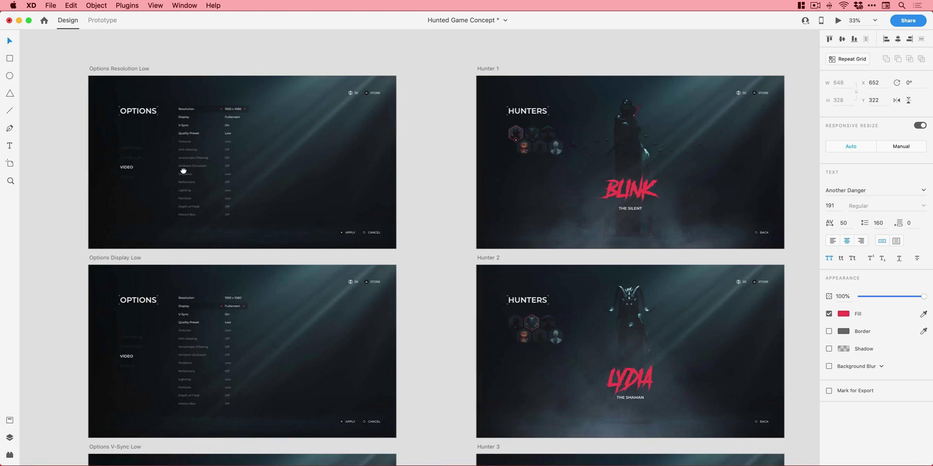
scroll(183, 171, "left", 15)
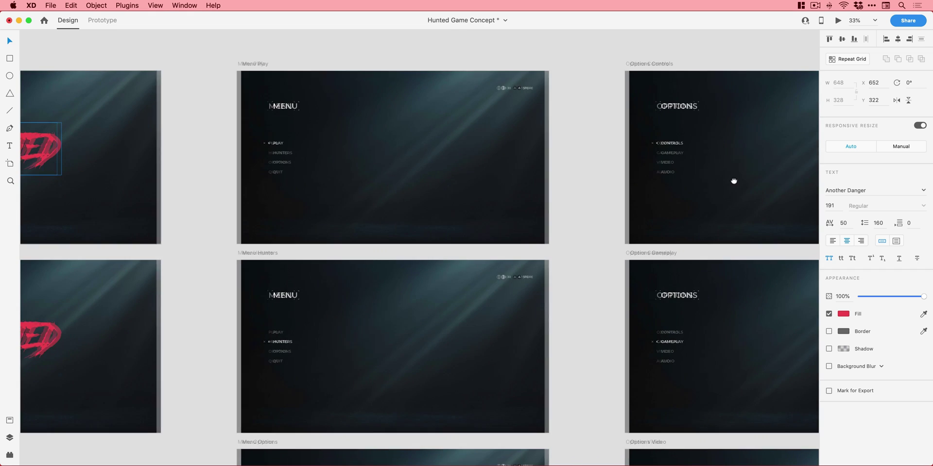
Zoom into the Menu Play artboard and scroll down through the menu screens.
key("z")
left_click(355, 131)
key("v")
scroll(396, 156, "up", 2)
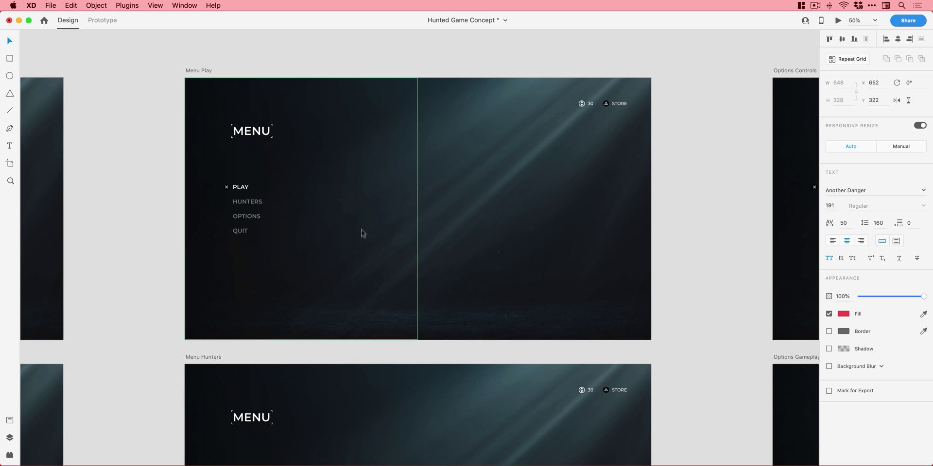
scroll(400, 298, "down", 10)
scroll(416, 215, "down", 2)
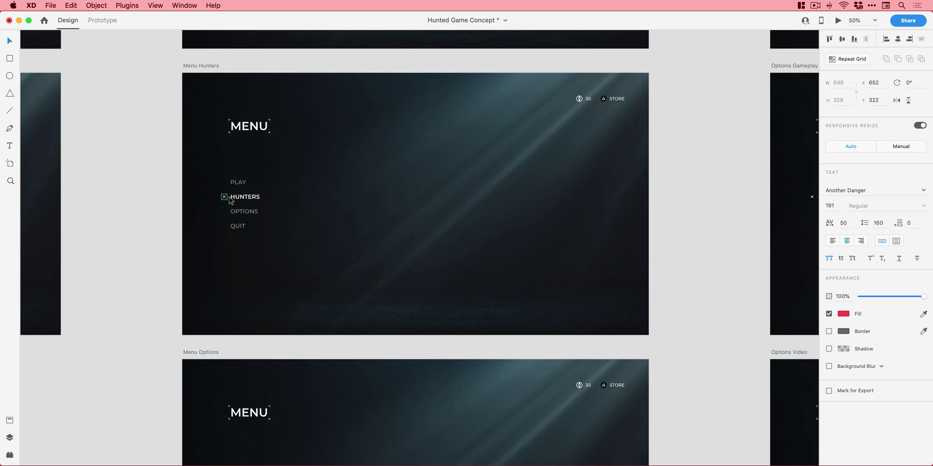
scroll(321, 267, "down", 10)
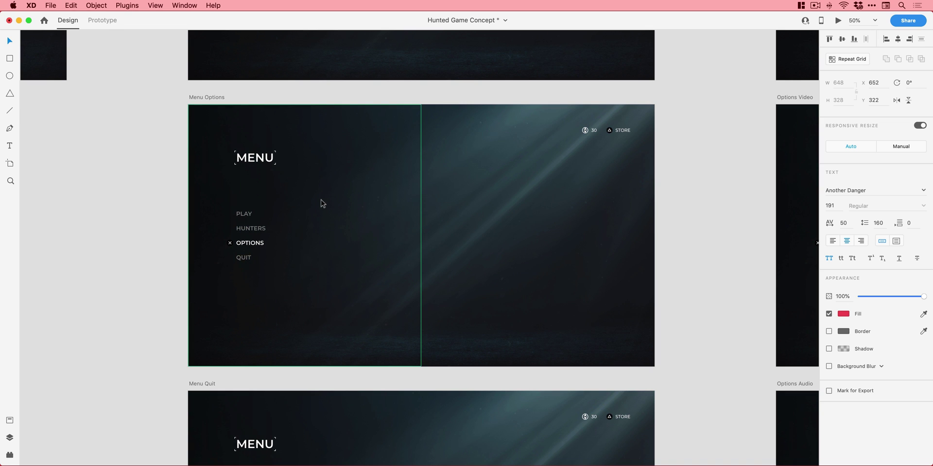
Zoom out from Menu Quit to fit every artboard on screen with Cmd+0.
scroll(233, 245, "up", 2)
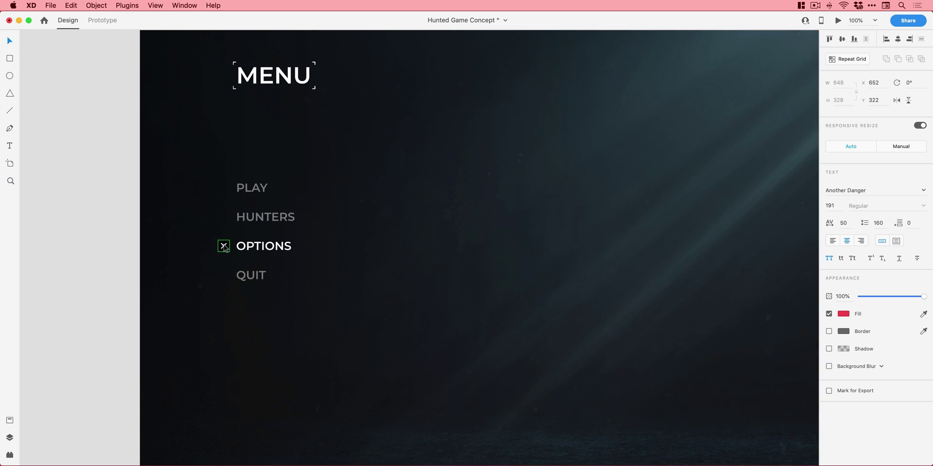
scroll(370, 298, "down", 20)
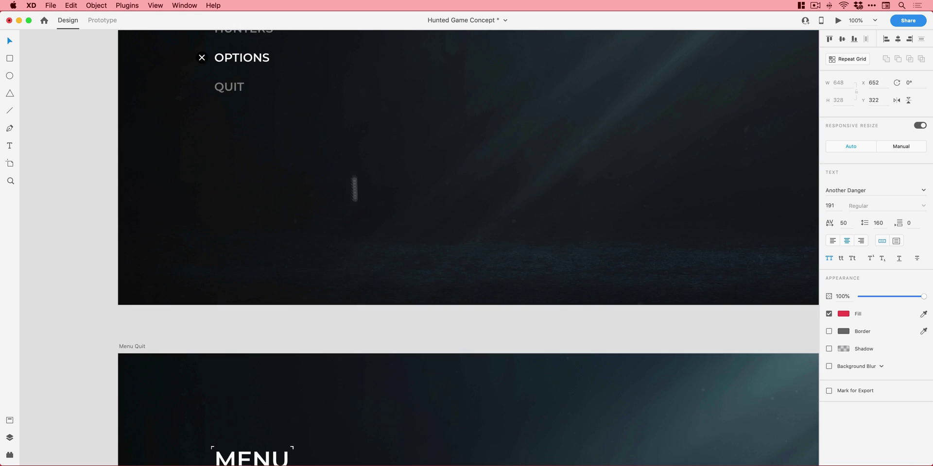
scroll(384, 125, "down", 1)
key("super+minus")
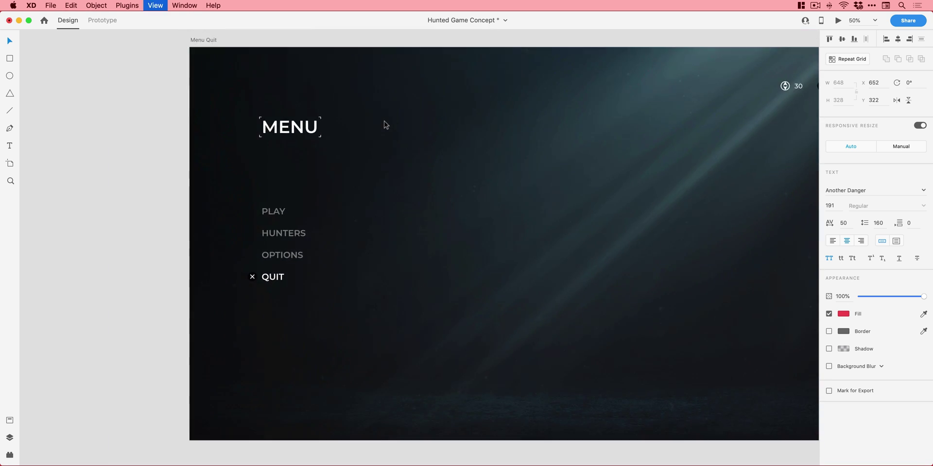
scroll(461, 111, "up", 15)
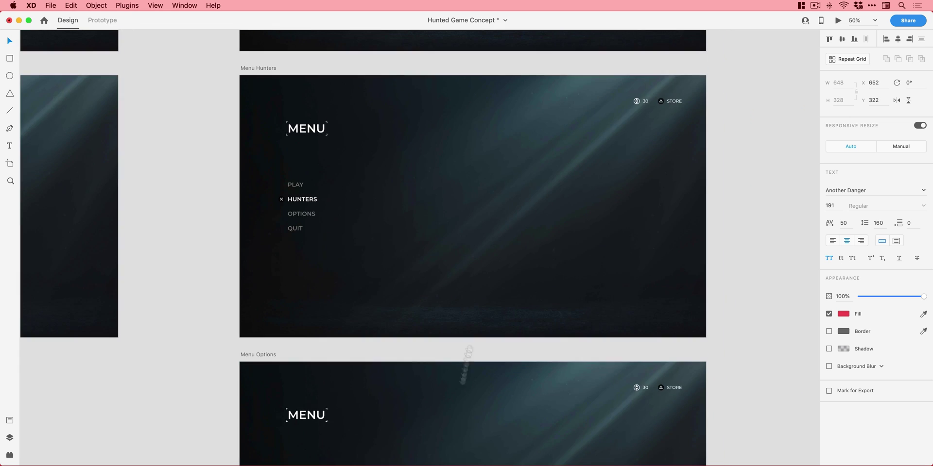
key("super+0")
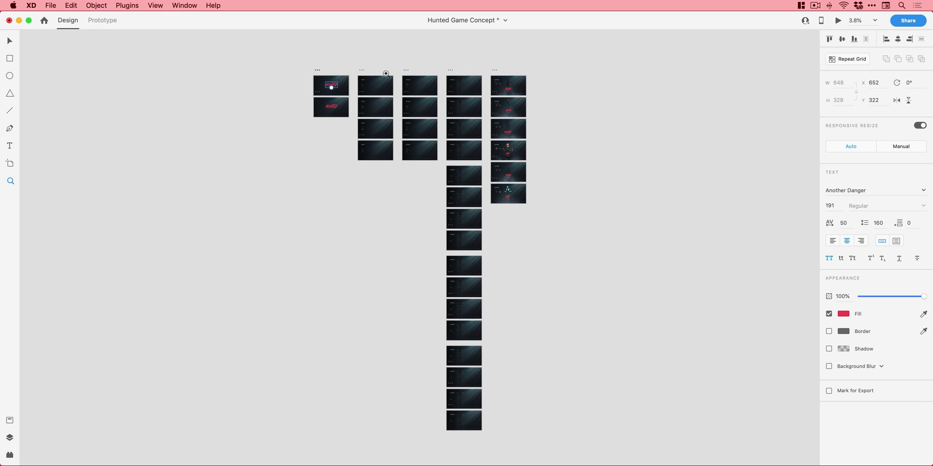
Turn the 30 / STORE header into a Repeat Grid with two extra rows below.
left_click_drag(395, 83, 396, 83)
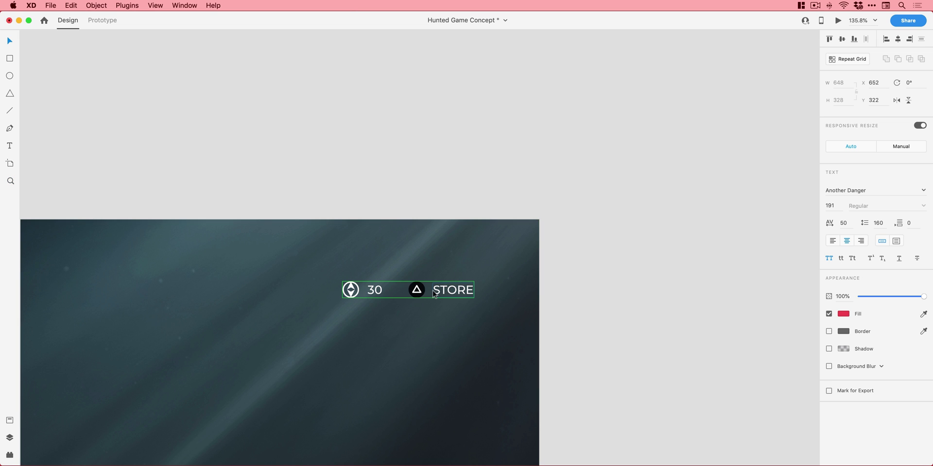
left_click(418, 294)
scroll(392, 302, "up", 3)
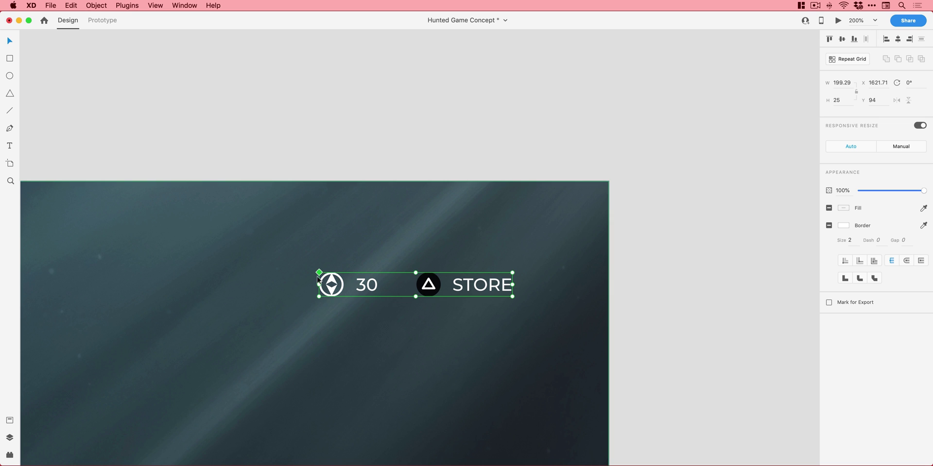
key("super+r")
scroll(325, 274, "down", 4)
scroll(324, 274, "left", 3)
left_click_drag(487, 204, 505, 323)
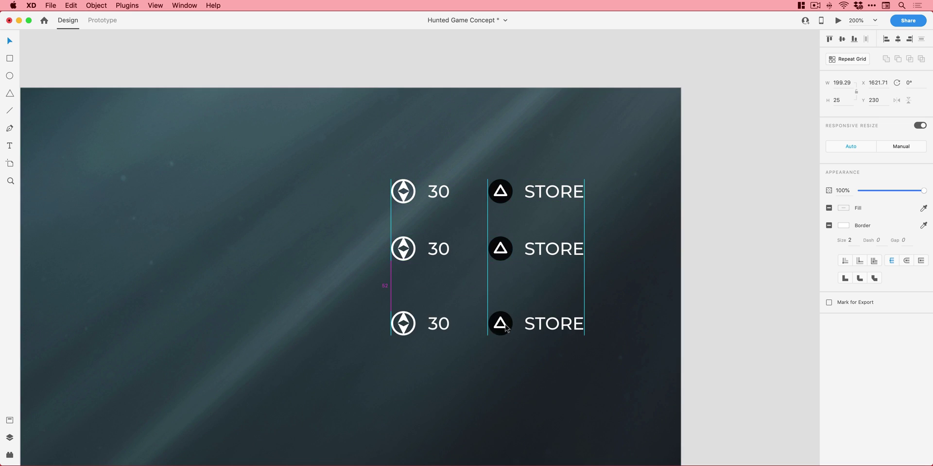
left_click_drag(507, 329, 506, 324)
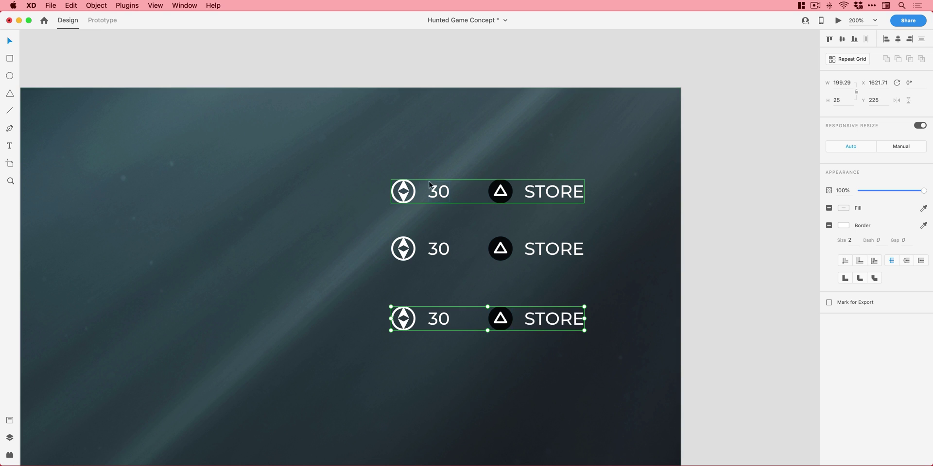
Nudge the top row's 30 text, delete the two extra header rows, and fit all artboards.
double_click(440, 195)
mouse_move(440, 198)
left_mouse_down()
mouse_move(471, 195)
mouse_move(450, 196)
left_mouse_up()
key("Escape")
left_click(408, 248)
key("Delete")
left_click(406, 315)
key("Delete")
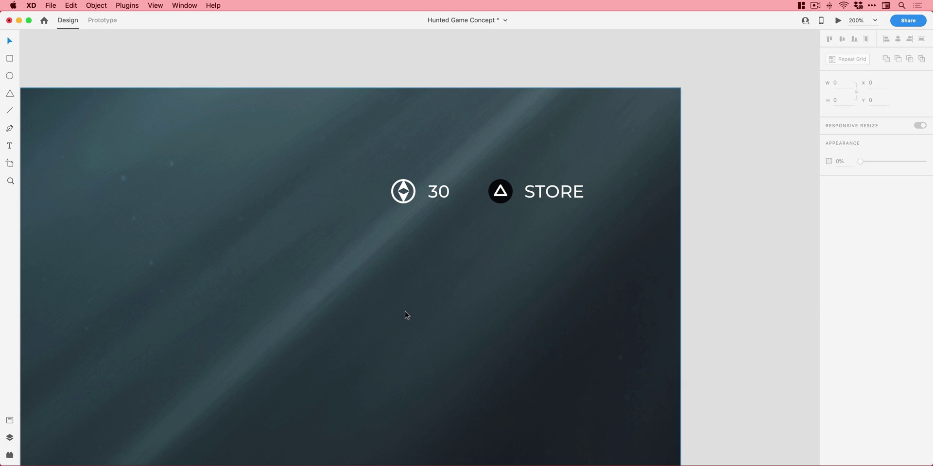
key("super+0")
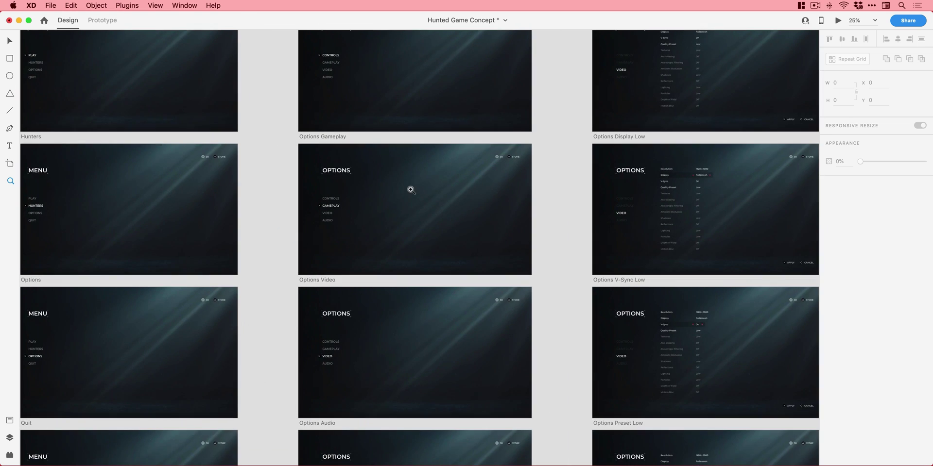
Zoom in on the OPTIONS title.
key("v")
scroll(474, 260, "up", 3)
scroll(475, 260, "left", 3)
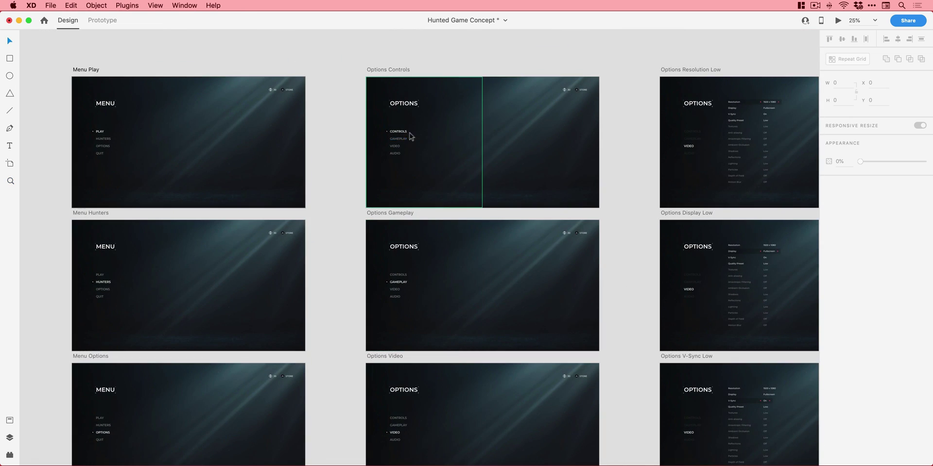
scroll(462, 142, "up", 3)
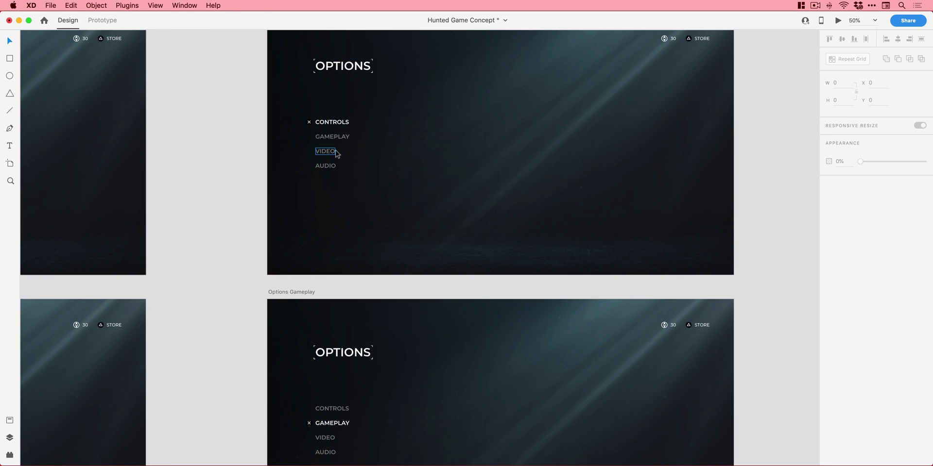
scroll(355, 127, "up", 3)
left_click_drag(358, 98, 409, 156)
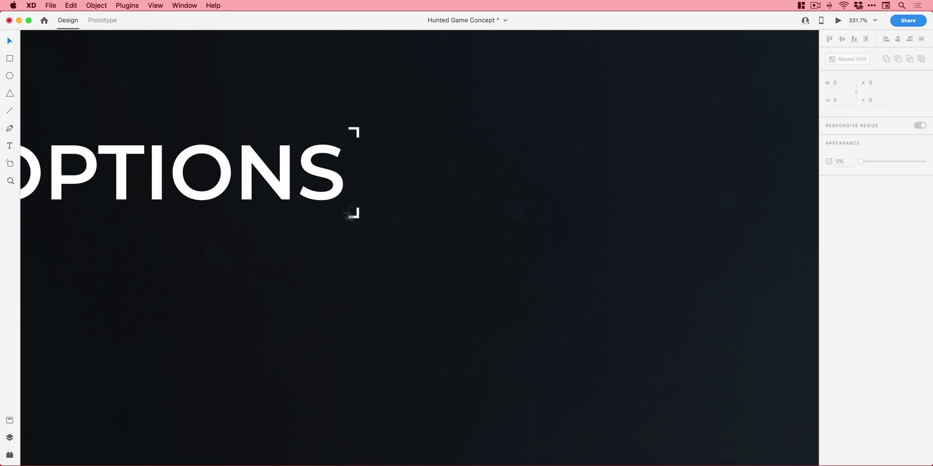
Draw a small L-shaped corner path with the Pen tool beside the OPTIONS title.
left_click(10, 129)
left_click(490, 281)
left_click(511, 281)
left_click(511, 260)
key("Escape")
key("Escape")
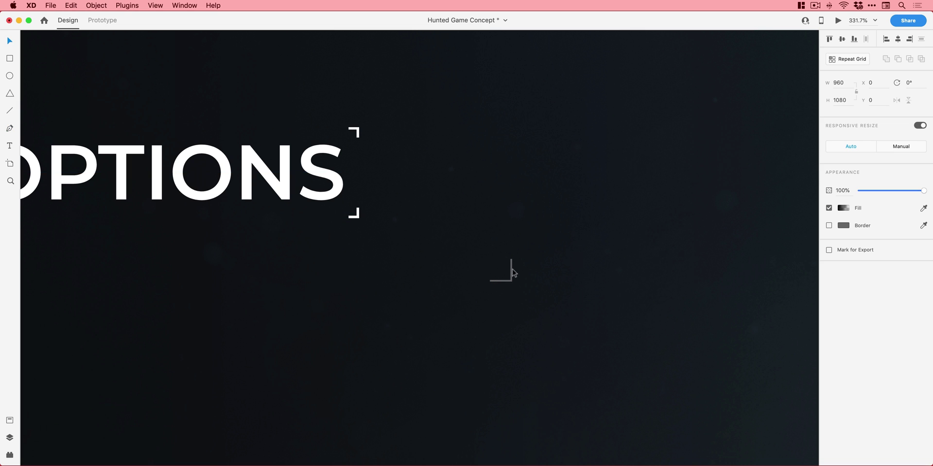
Give the corner path a white border of size 3.
left_click(511, 270)
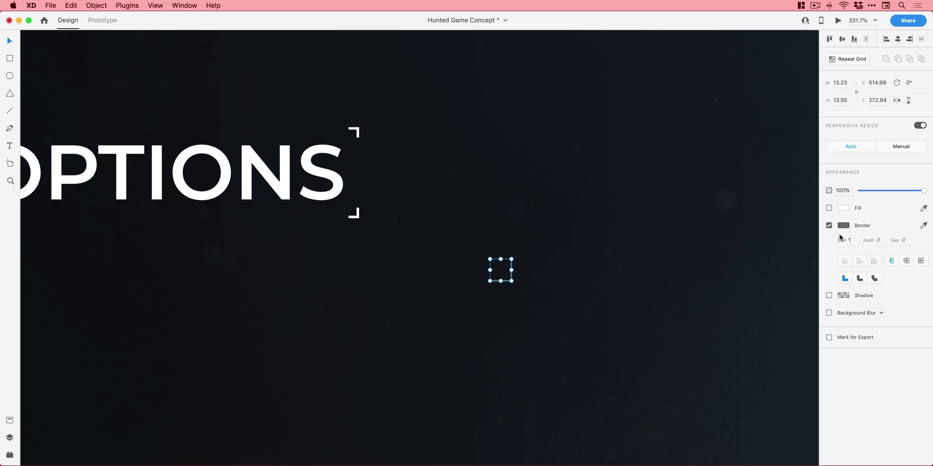
type("3")
key("Return")
left_click(844, 226)
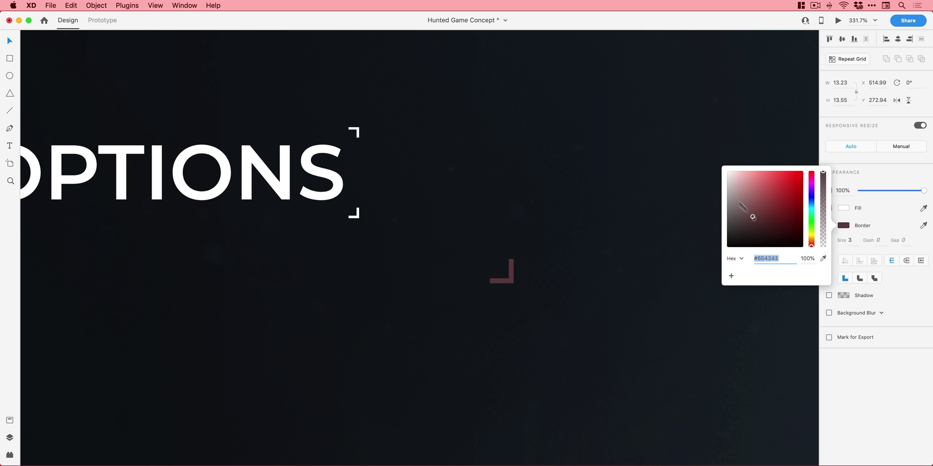
left_click(538, 232)
Add the white corner bracket to Assets as a component and name it 'corner'.
left_click(513, 266)
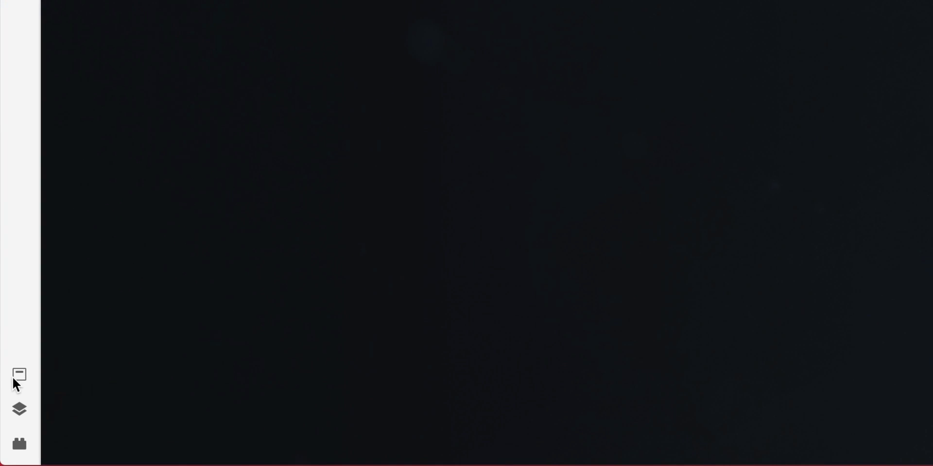
left_click(14, 378)
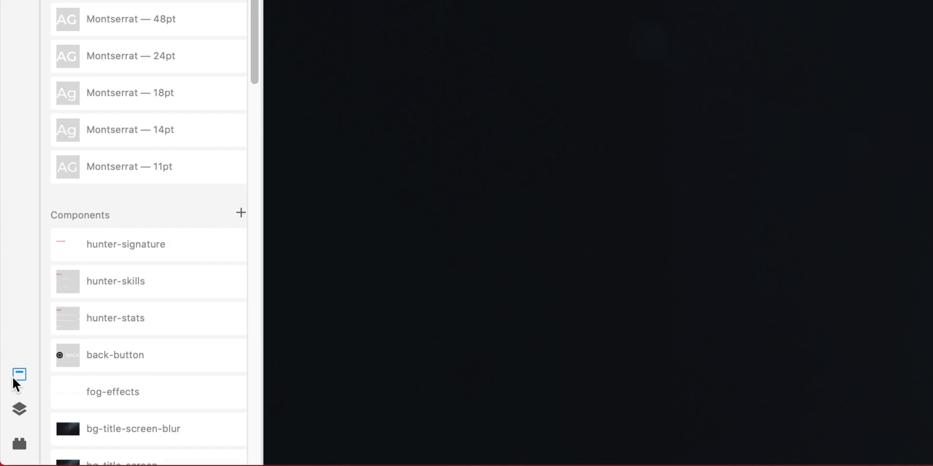
left_click(241, 213)
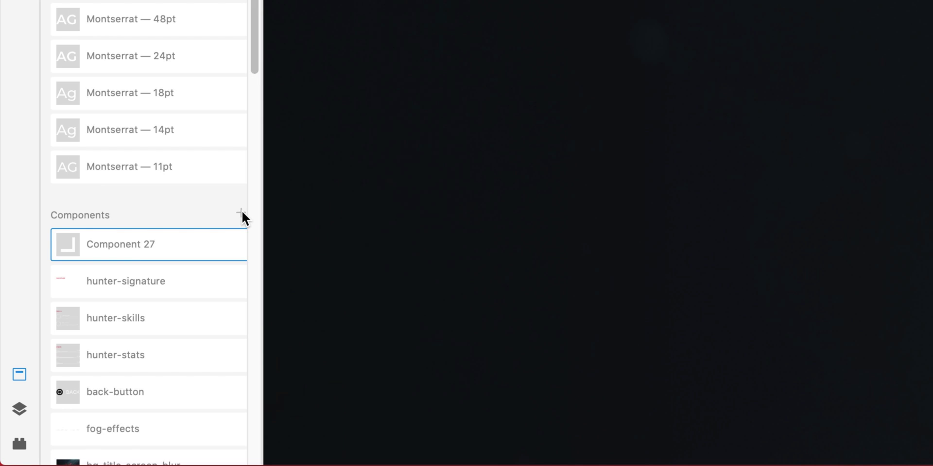
double_click(116, 245)
type("core")
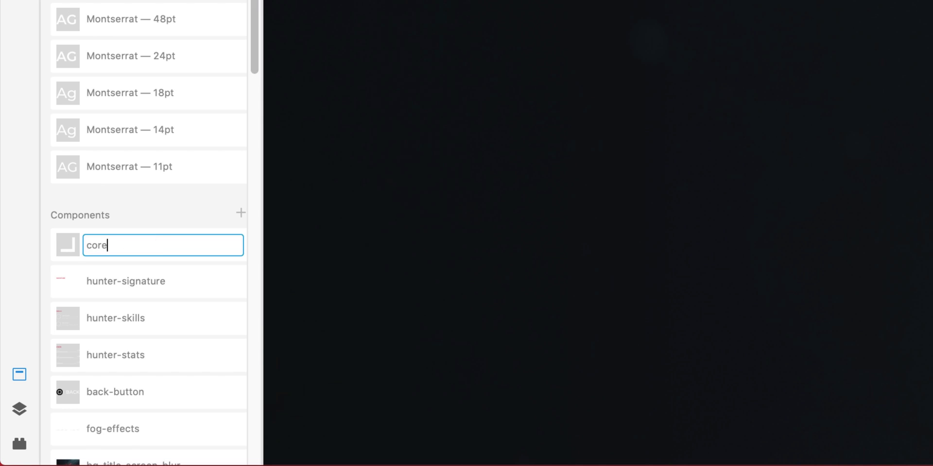
type("orner")
key("Return")
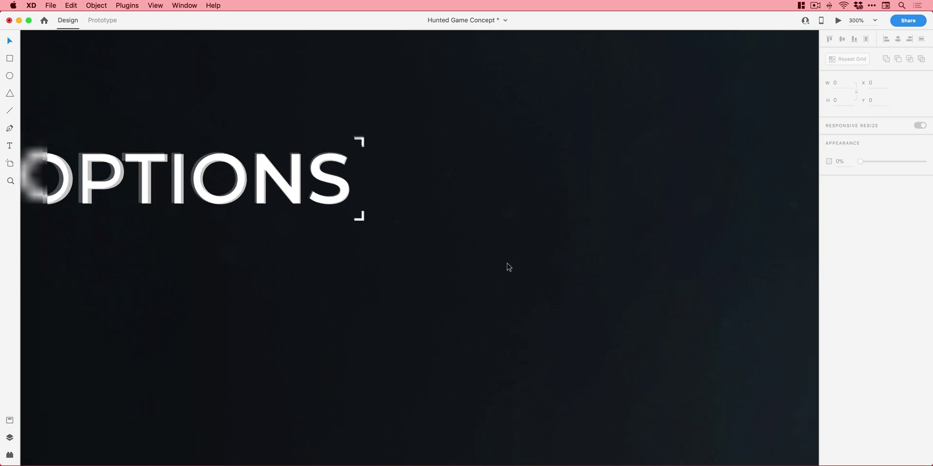
key("super+0")
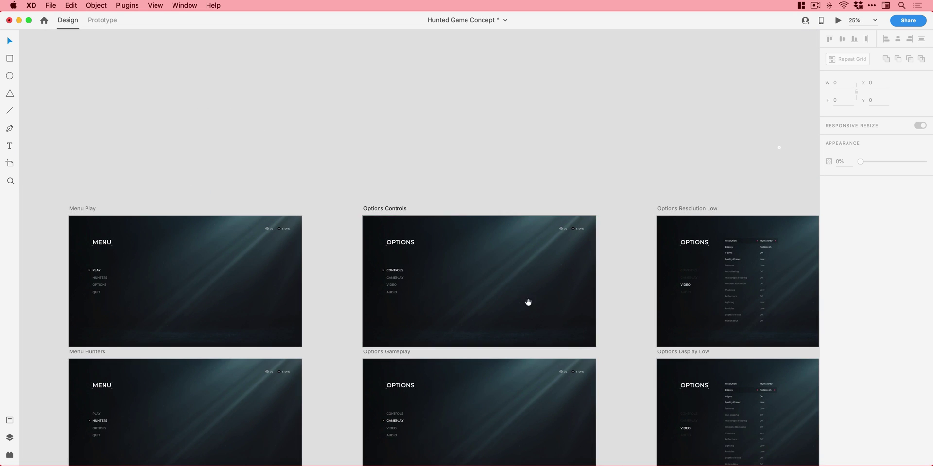
left_click_drag(527, 302, 184, 162)
left_click(417, 134)
left_click(424, 201)
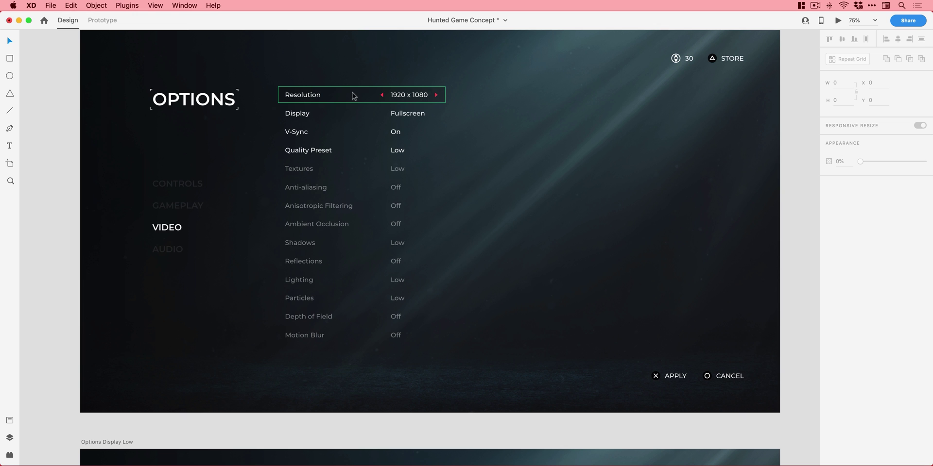
scroll(357, 100, "down", 10)
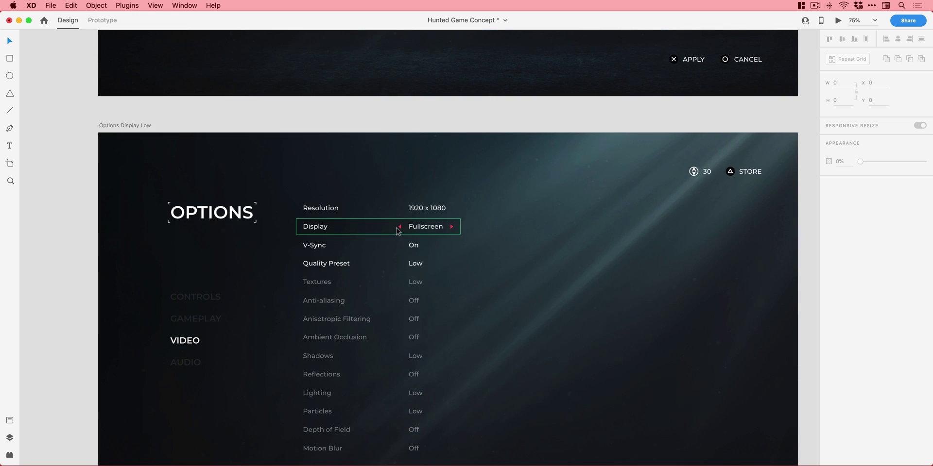
scroll(401, 252, "down", 15)
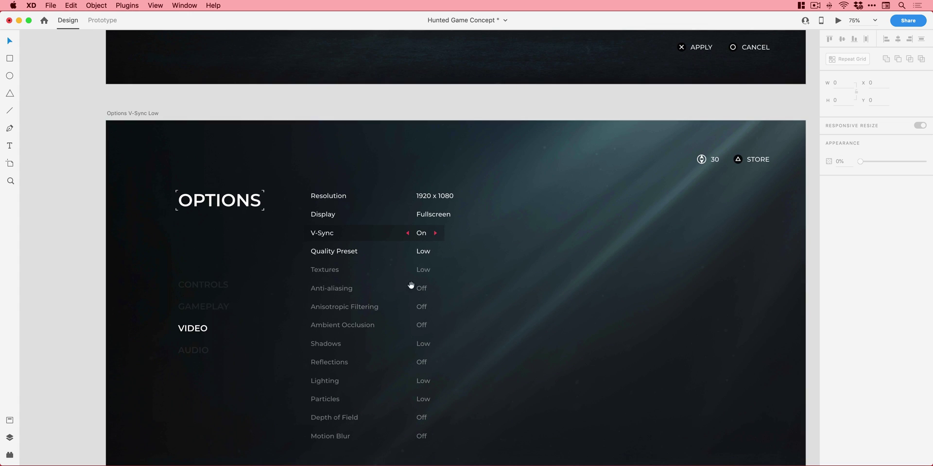
scroll(416, 329, "down", 15)
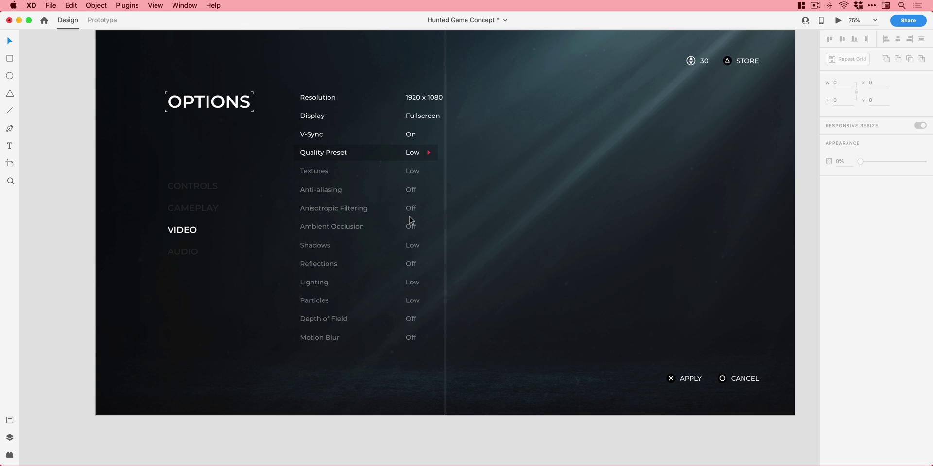
scroll(414, 298, "down", 15)
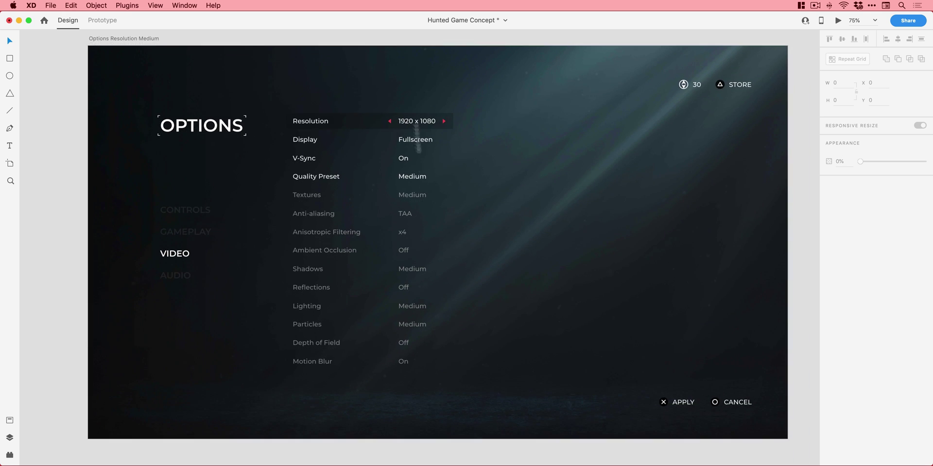
scroll(442, 289, "down", 15)
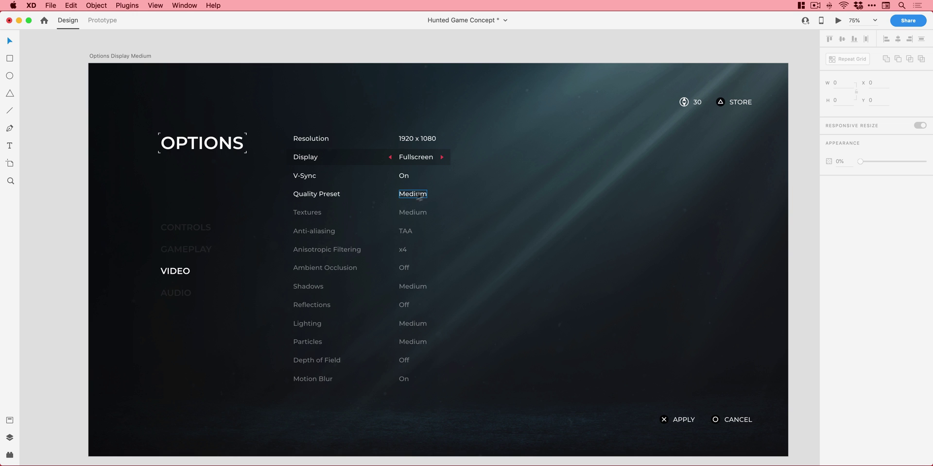
scroll(440, 204, "down", 15)
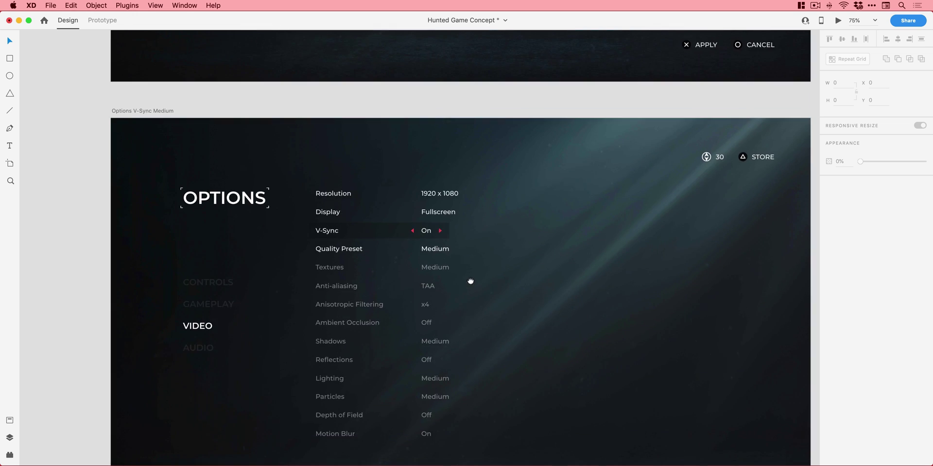
scroll(471, 274, "down", 2)
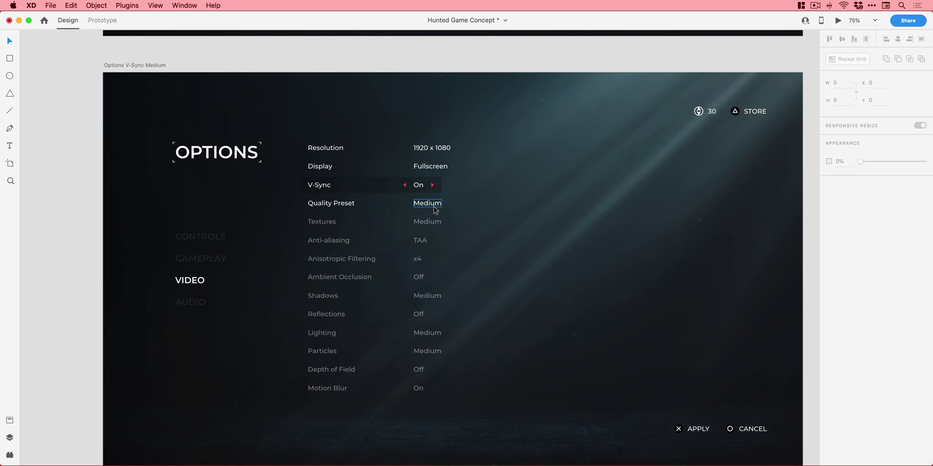
key("super+minus")
key("super+minus")
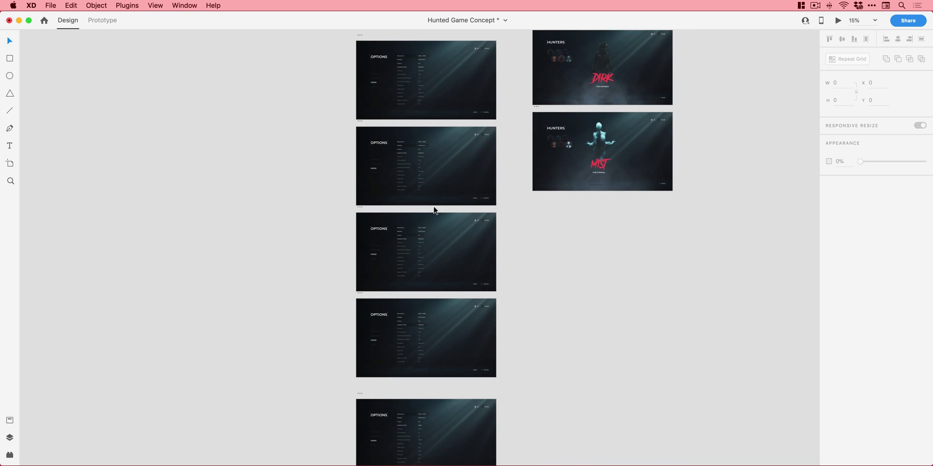
left_click_drag(444, 243, 439, 119)
left_click_drag(440, 173, 438, 134)
scroll(401, 238, "up", 5)
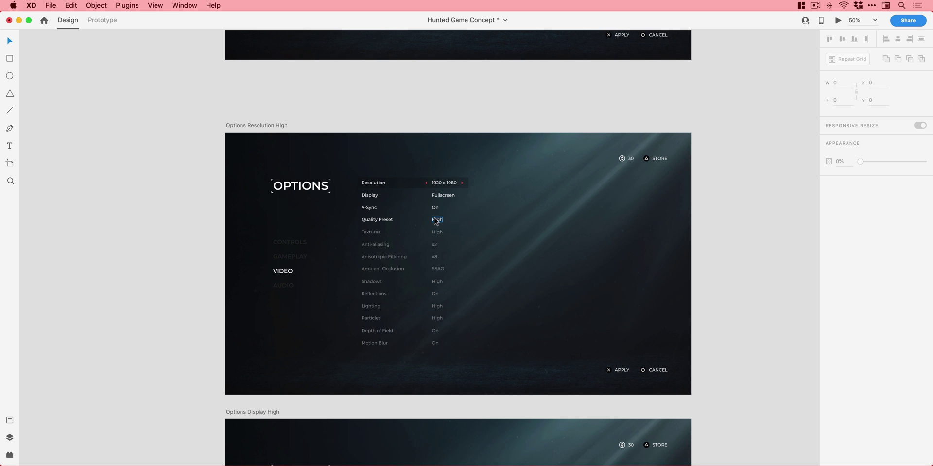
scroll(436, 222, "down", 6)
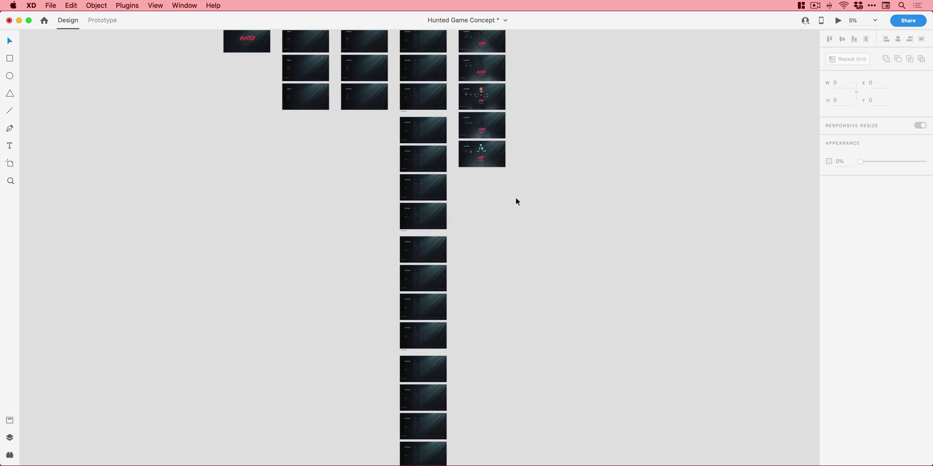
Select all screens in Prototype mode to display their interaction links, then deselect.
key("super+a")
left_click(553, 166)
left_click(104, 22)
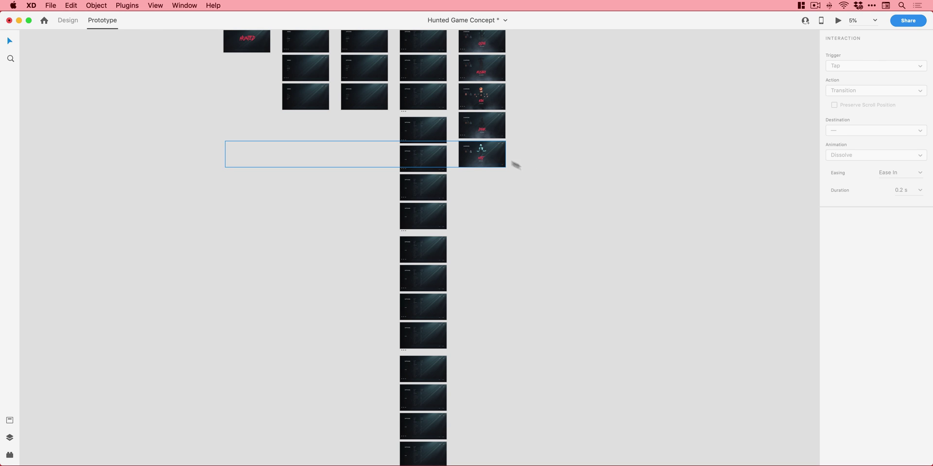
key("super+a")
scroll(549, 164, "down", 3)
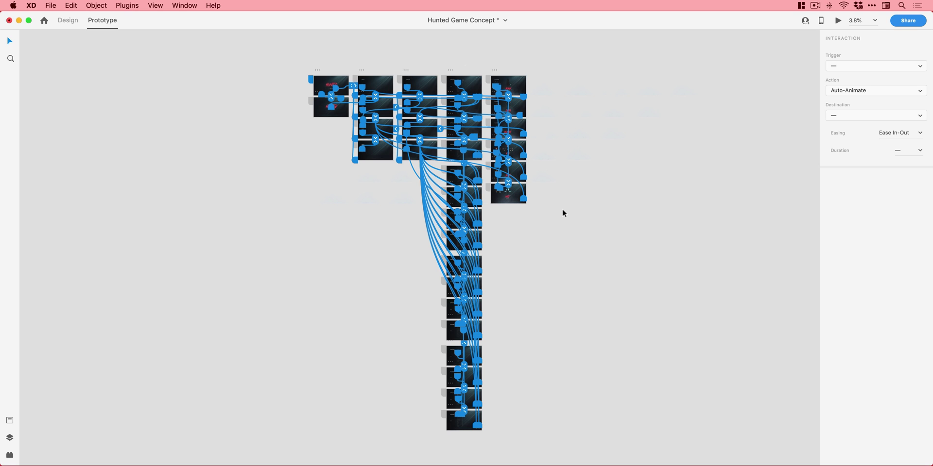
left_click(563, 213)
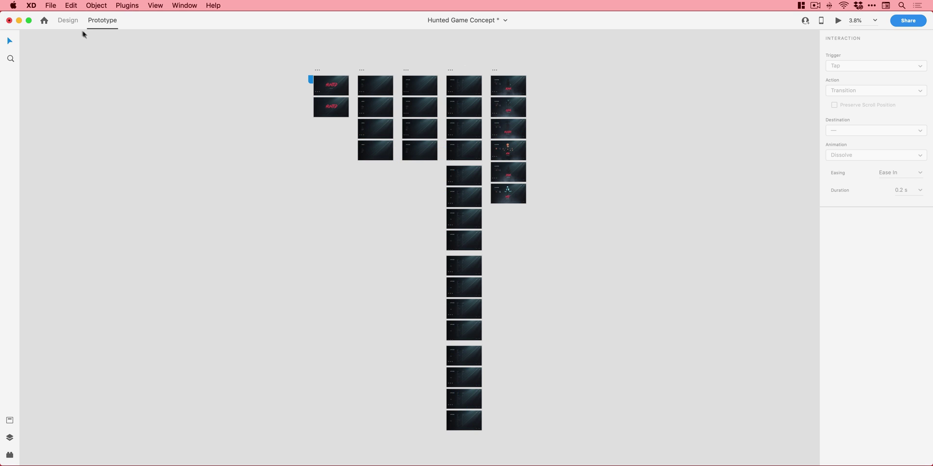
Return to Design mode and zoom into the right-hand column of screens.
left_click(69, 22)
key("z")
left_click_drag(486, 66, 540, 199)
Zoom in on the Hunter 1 BLINK screen and select the hunter portrait icons.
left_click_drag(360, 77, 465, 153)
scroll(388, 248, "up", 3)
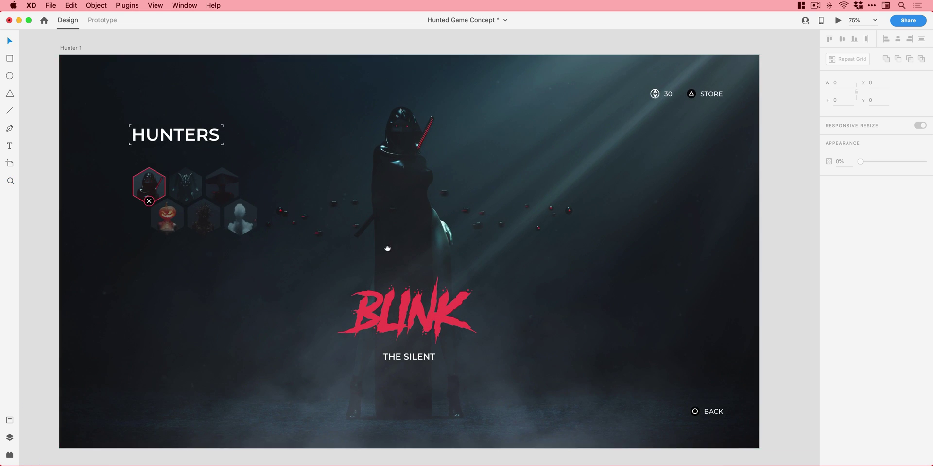
scroll(388, 250, "up", 1)
key("v")
left_click(419, 292)
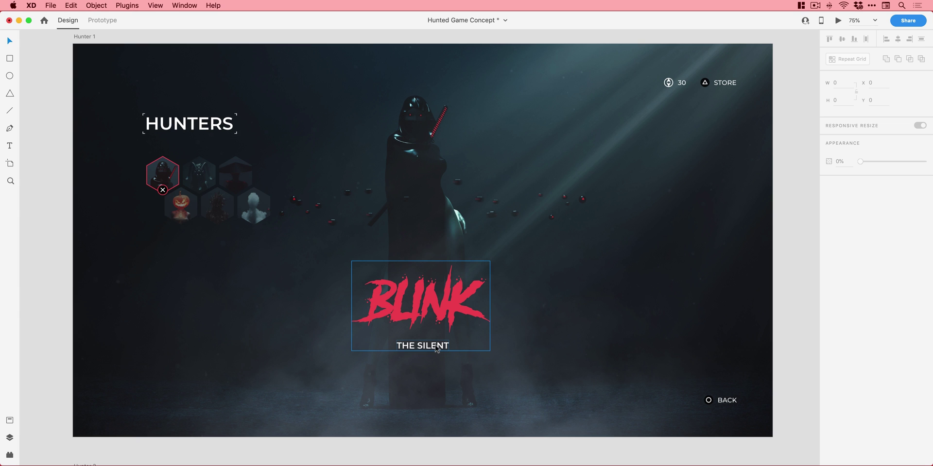
key("Escape")
left_click(213, 218)
scroll(160, 177, "up", 6)
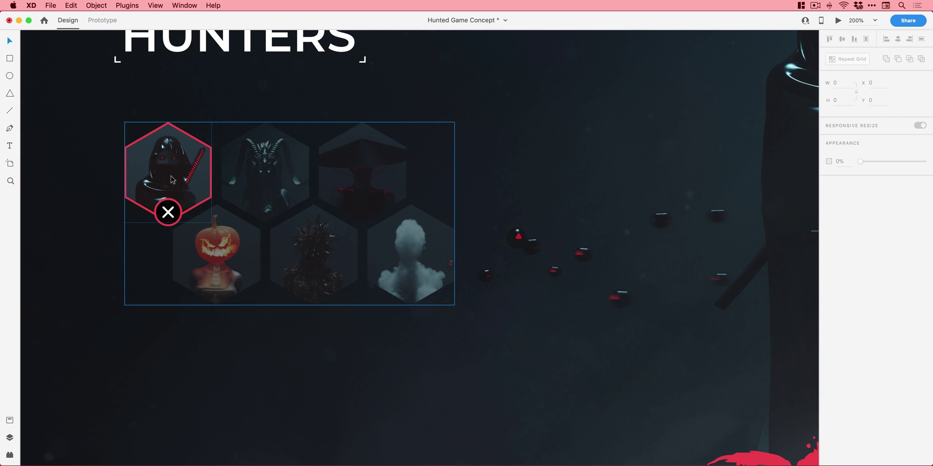
Draw a polygon beside the hunter icons, set it to 6 corners, and rotate it 30°.
left_click(8, 98)
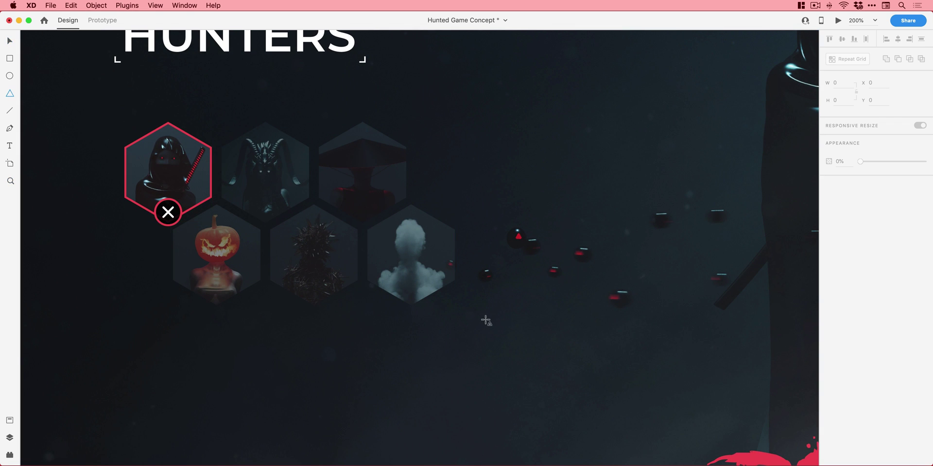
left_click_drag(486, 320, 579, 403)
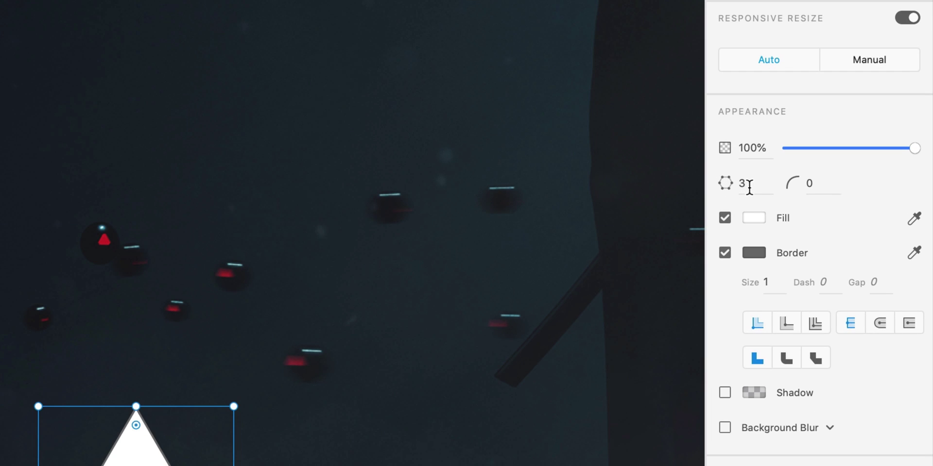
left_click(748, 187)
type("6")
key("Return")
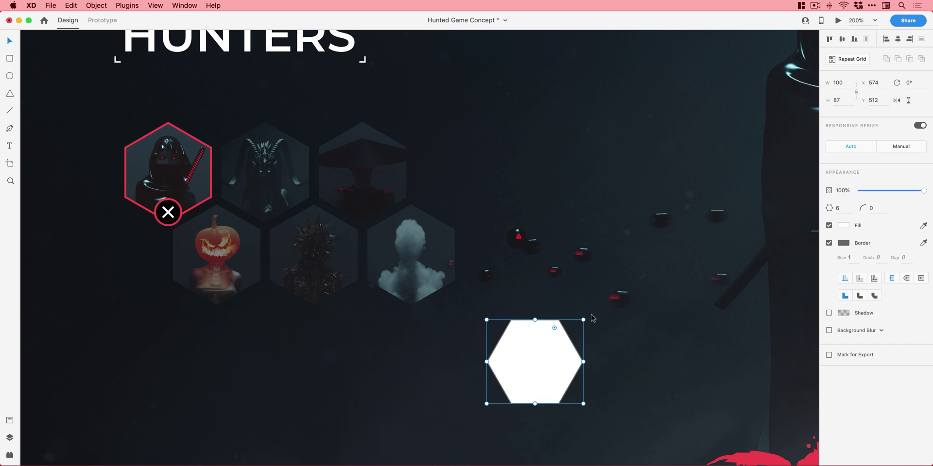
left_click_drag(587, 318, 590, 235)
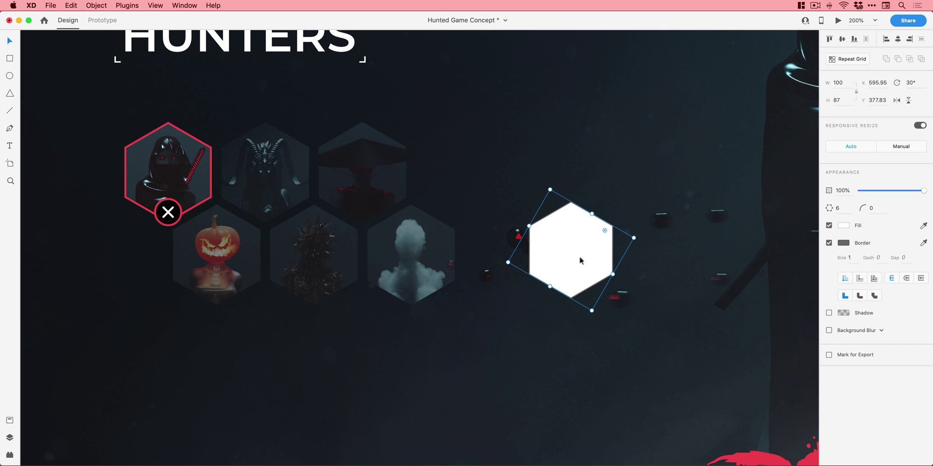
Give the hexagon a red border of size 2.
left_click(843, 243)
left_click_drag(799, 243, 806, 187)
left_click(855, 257)
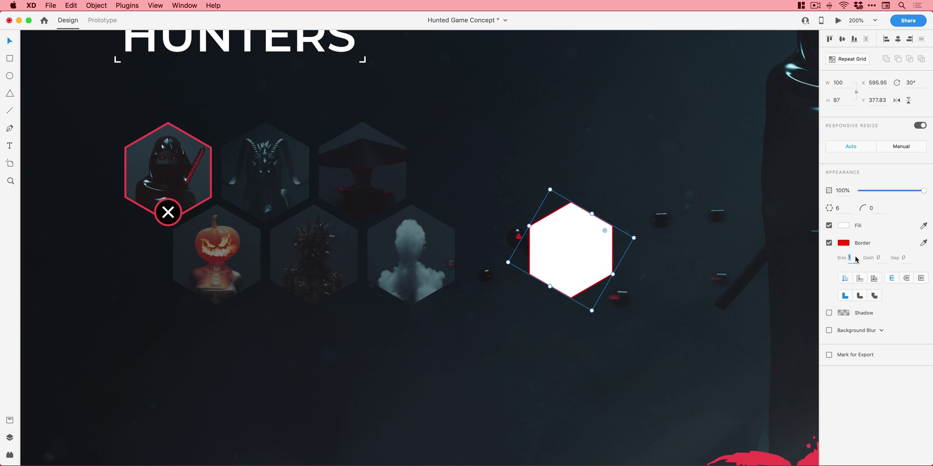
type("2")
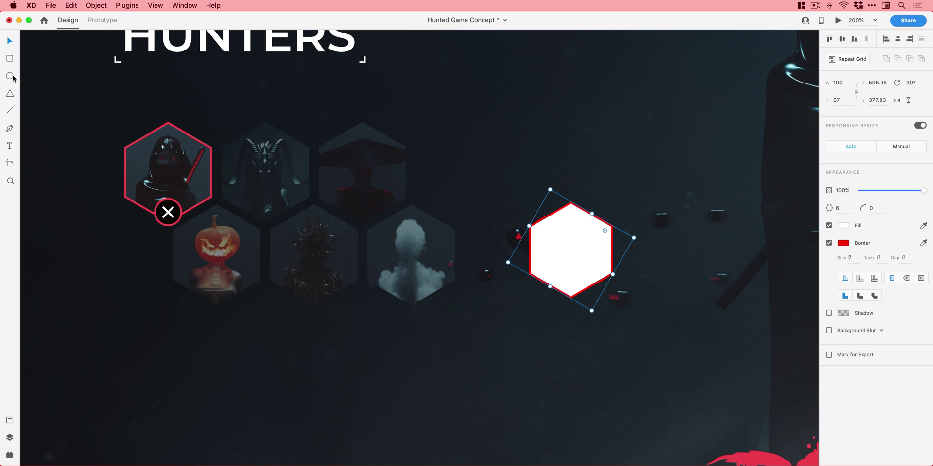
left_click(9, 76)
Draw a small circle at the hexagon's bottom edge with a red 2-pixel border.
left_click_drag(563, 277, 599, 316)
key("v")
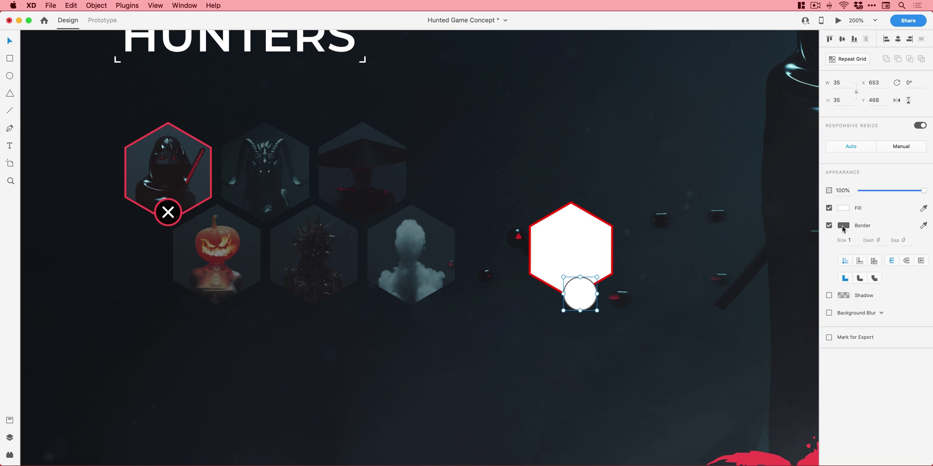
left_click(843, 227)
left_click_drag(822, 229, 814, 169)
left_click(851, 241)
key("Return")
key("z")
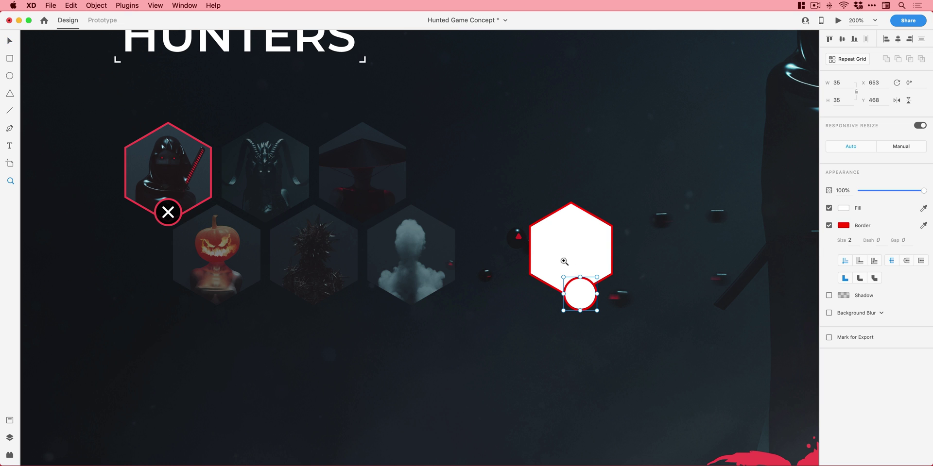
key("v")
Draw red lines forming an X and move it onto the small circle.
left_click(9, 111)
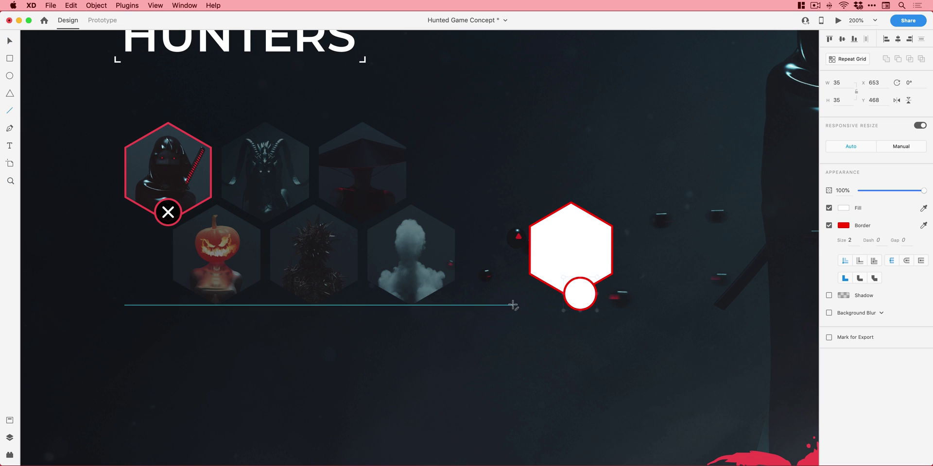
left_click_drag(513, 305, 533, 324)
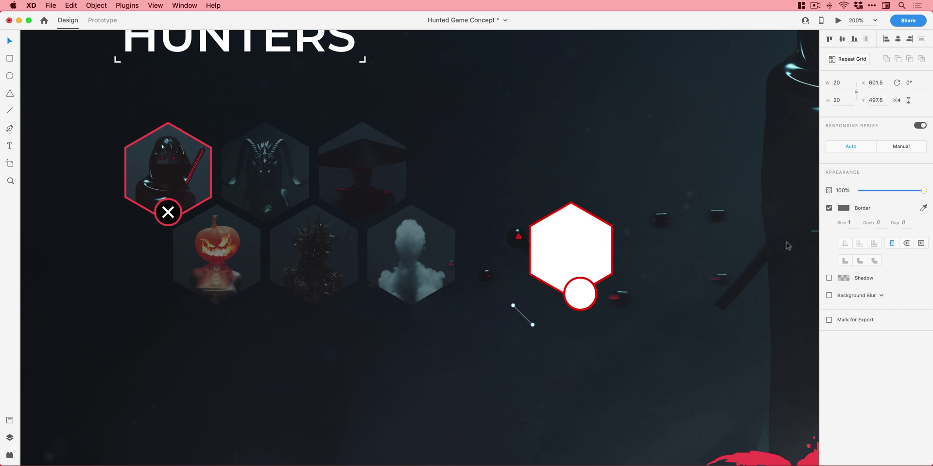
left_click(849, 210)
type("#FF0000")
key("Return")
left_click(854, 223)
left_click(562, 327)
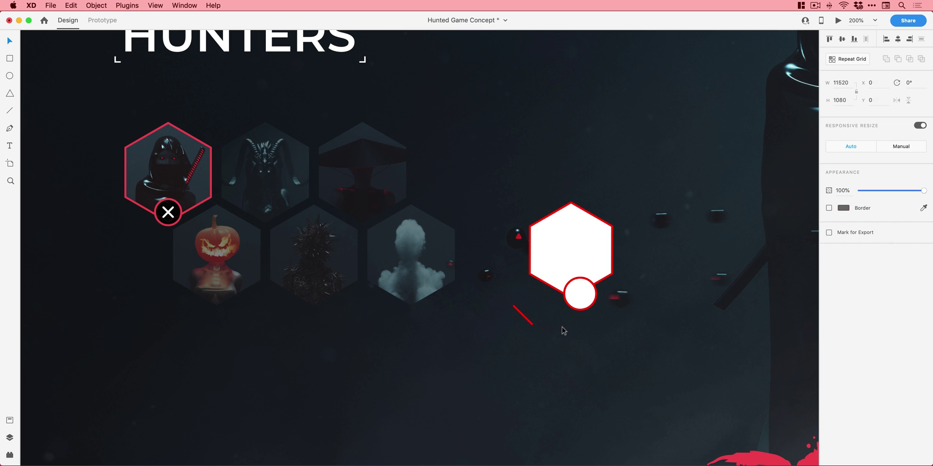
left_click(528, 323)
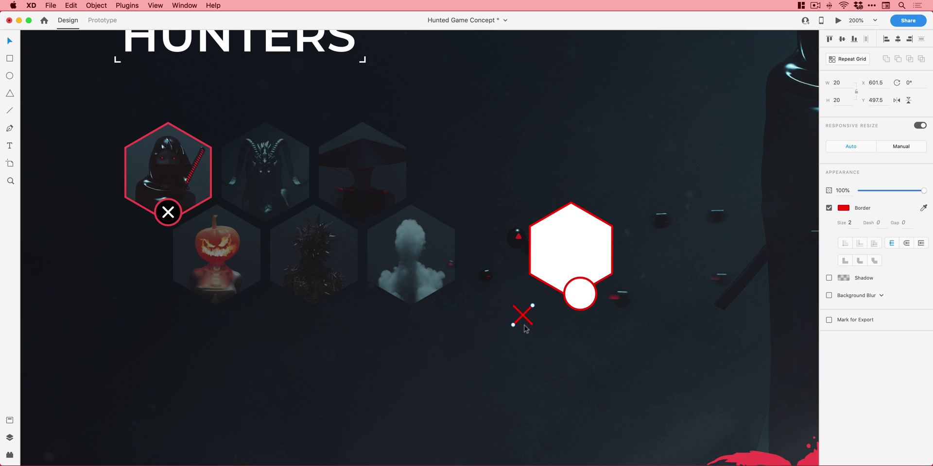
left_click_drag(528, 323, 589, 291)
Remove the hexagon's white fill so only its red outline remains.
left_click(595, 294, "shift")
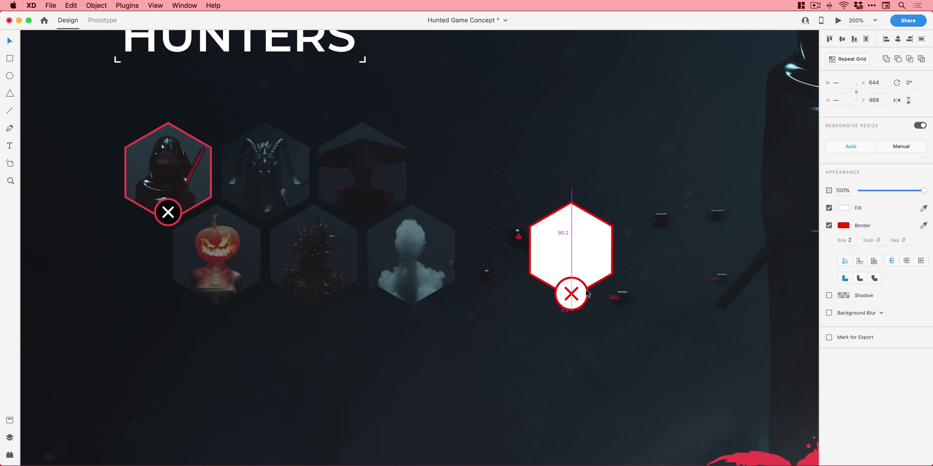
left_click(594, 248, "shift")
left_click(596, 232)
left_click(829, 226)
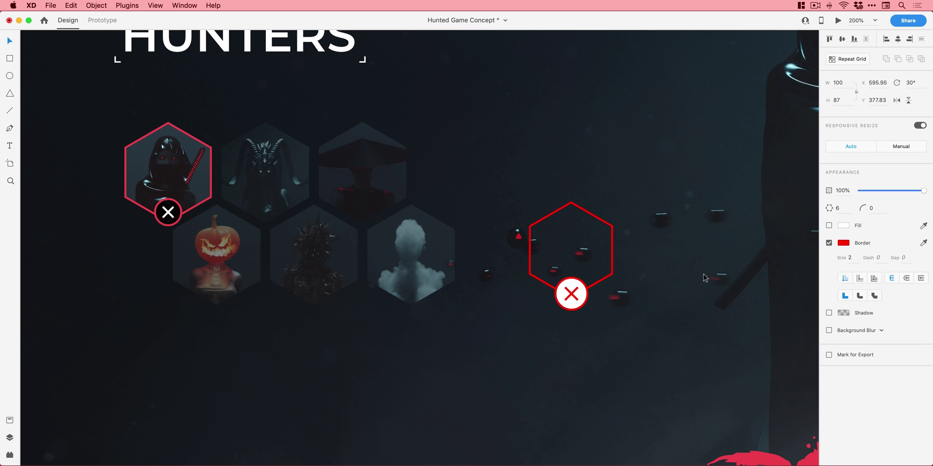
left_click(600, 310)
left_click_drag(586, 302, 577, 291)
left_click(572, 299)
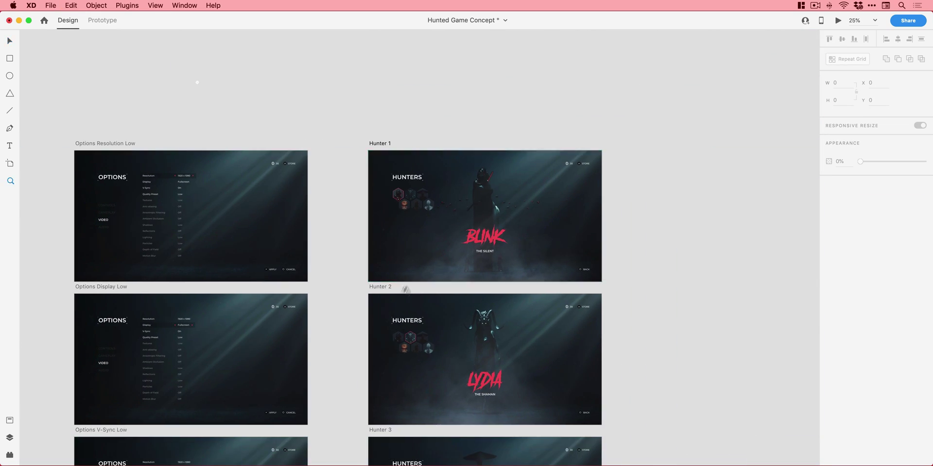
key("z")
left_click(406, 306)
left_click(406, 306)
key("v")
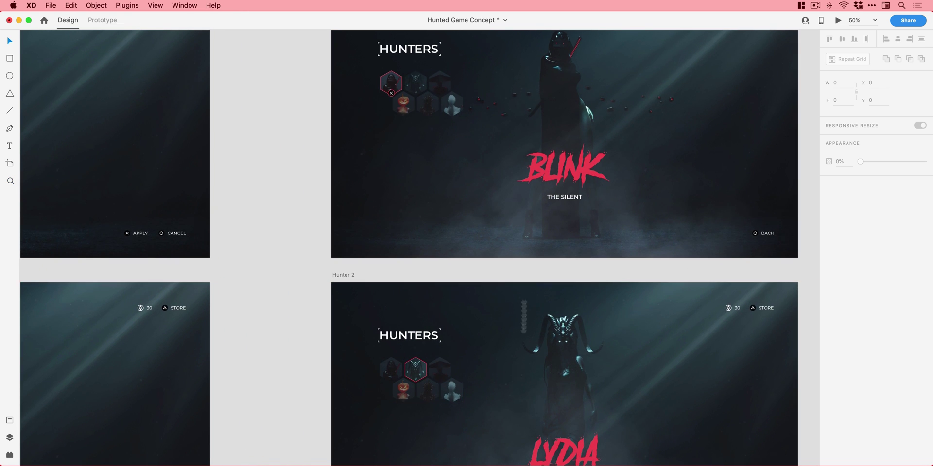
scroll(406, 306, "down", 5)
scroll(522, 318, "down", 10)
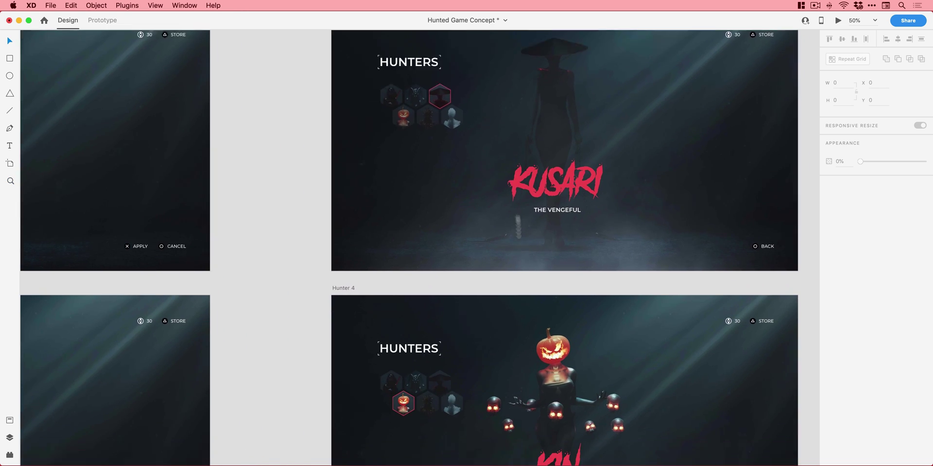
scroll(515, 299, "down", 11)
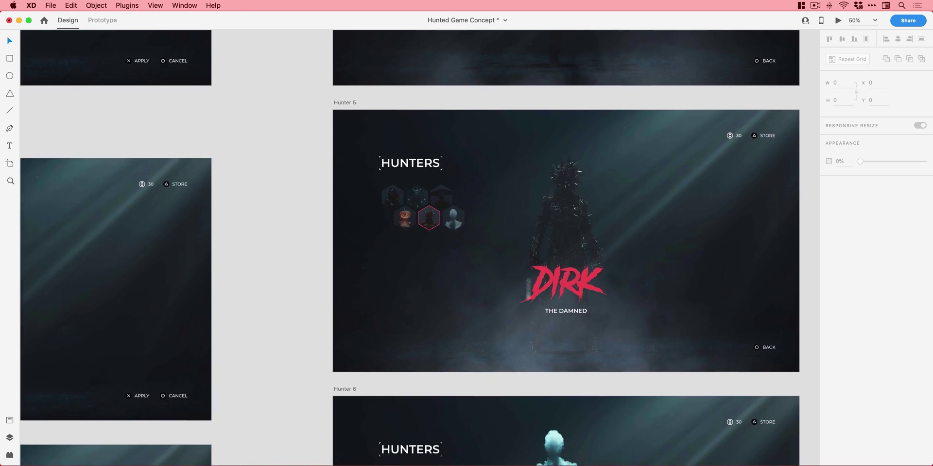
scroll(511, 309, "down", 3)
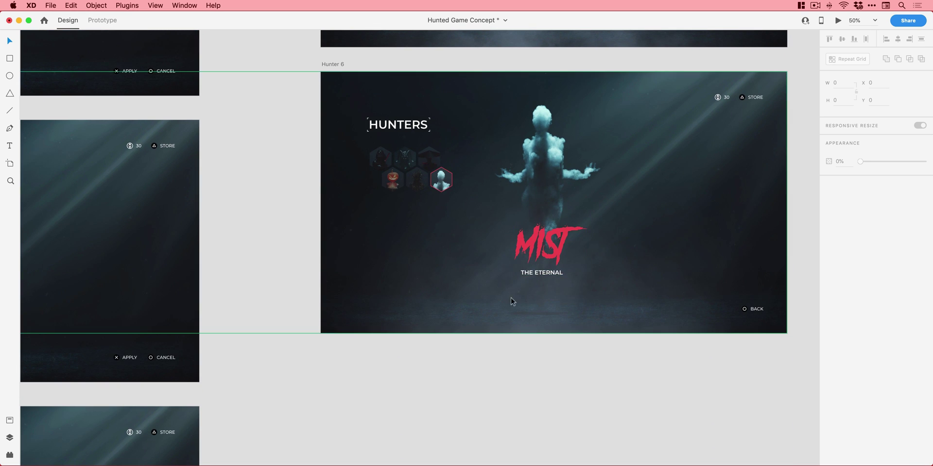
left_click(564, 299)
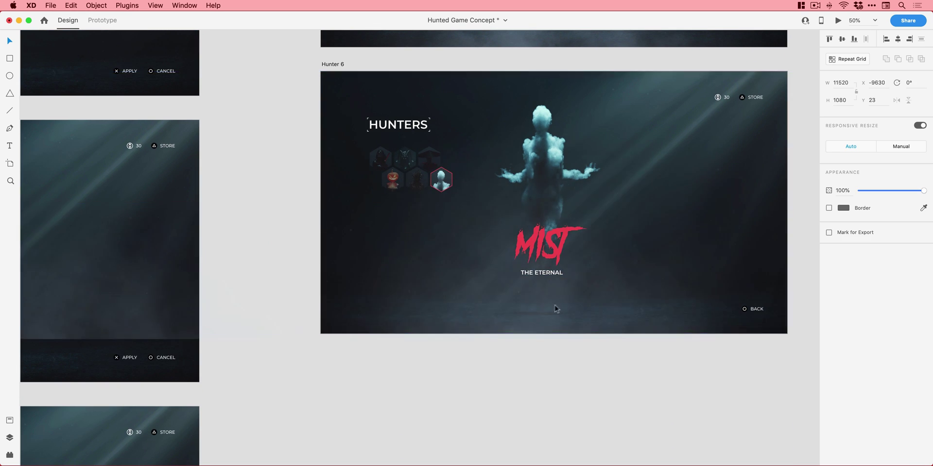
left_click_drag(600, 300, 555, 191)
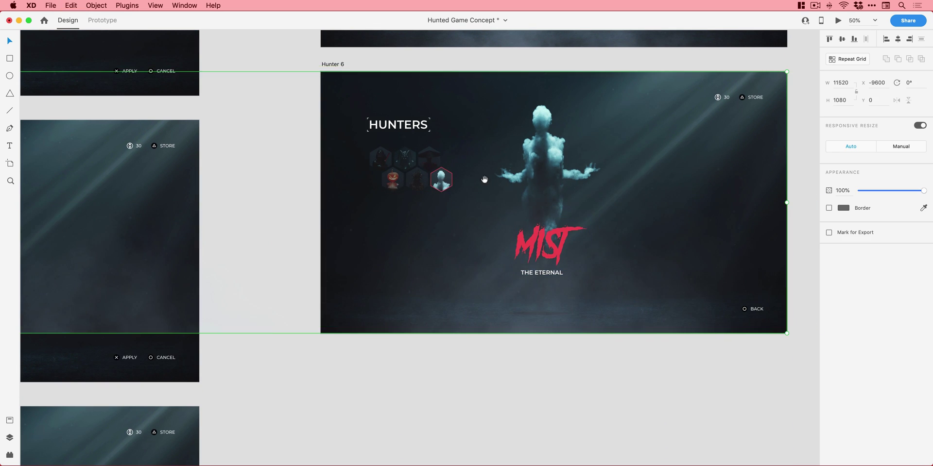
left_click_drag(484, 179, 472, 297)
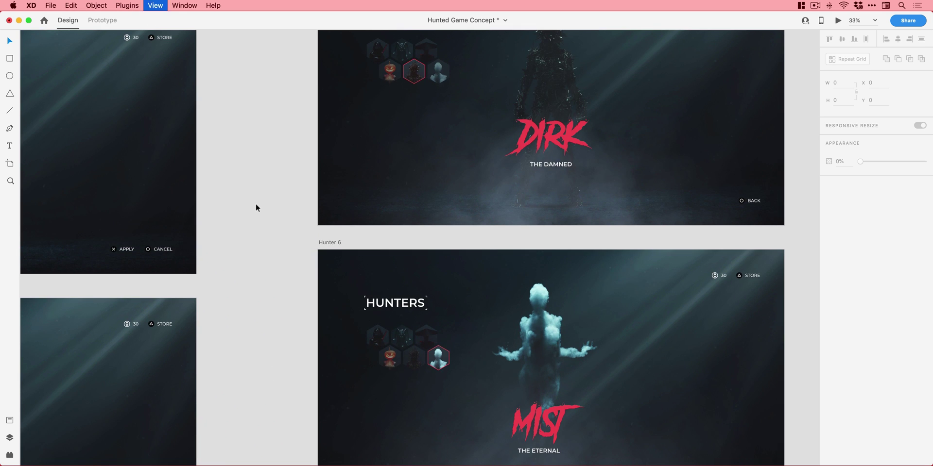
key("super+minus")
key("Escape")
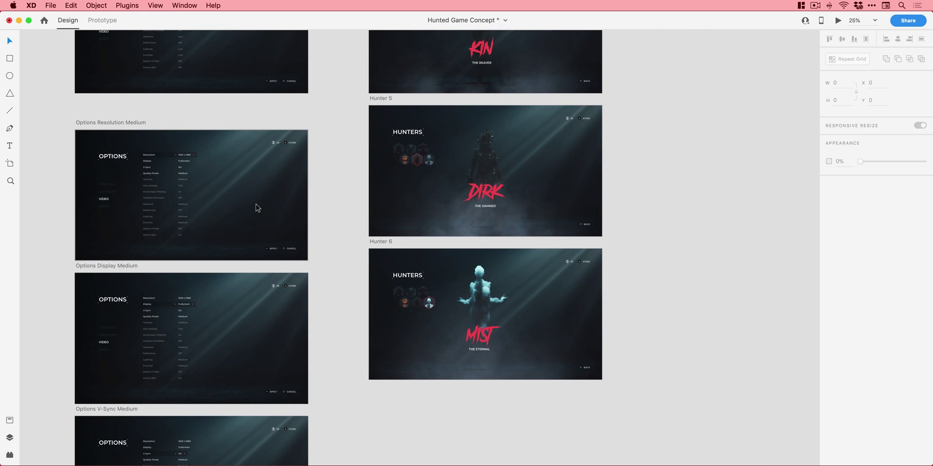
Switch to Prototype mode and pan to the Hunter 3, Hunter 4 and Options screens.
left_click(106, 22)
left_click_drag(353, 115, 392, 318)
left_click_drag(374, 124, 402, 225)
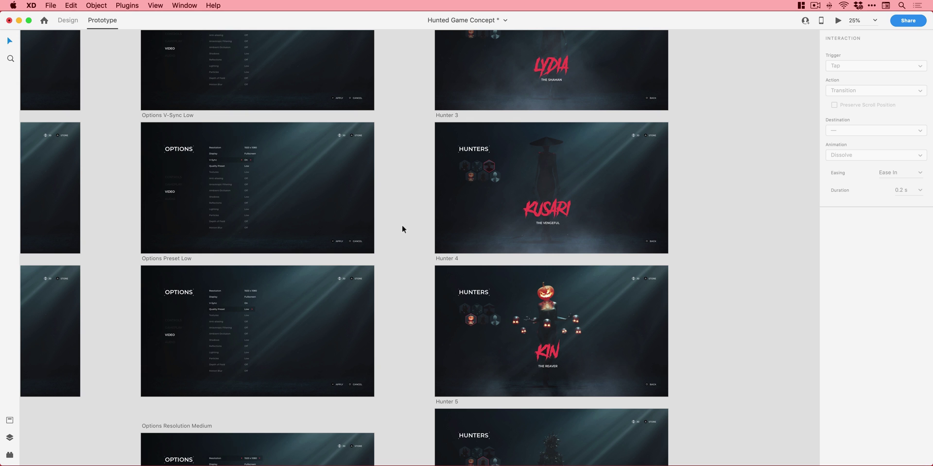
key("z")
left_click(648, 239)
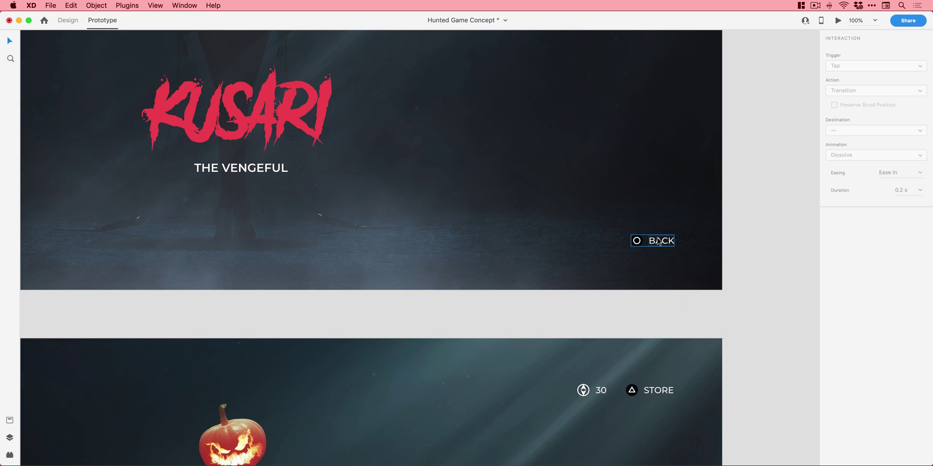
left_click(659, 242)
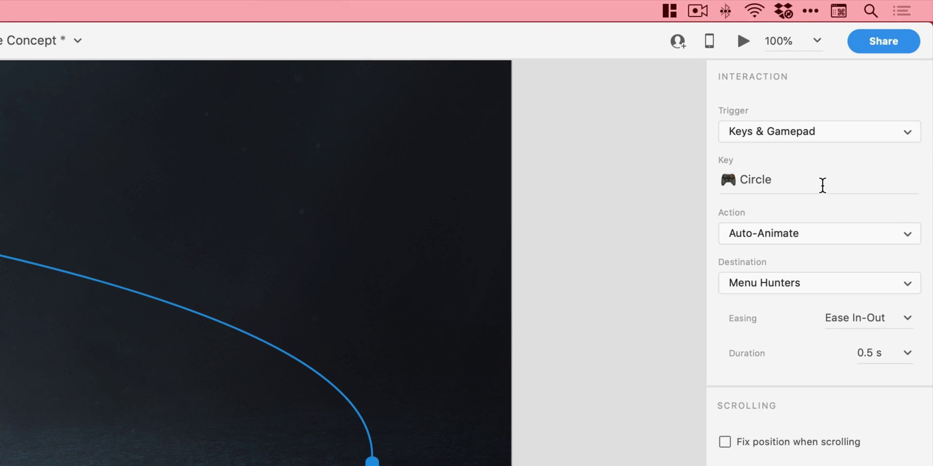
left_click(820, 138)
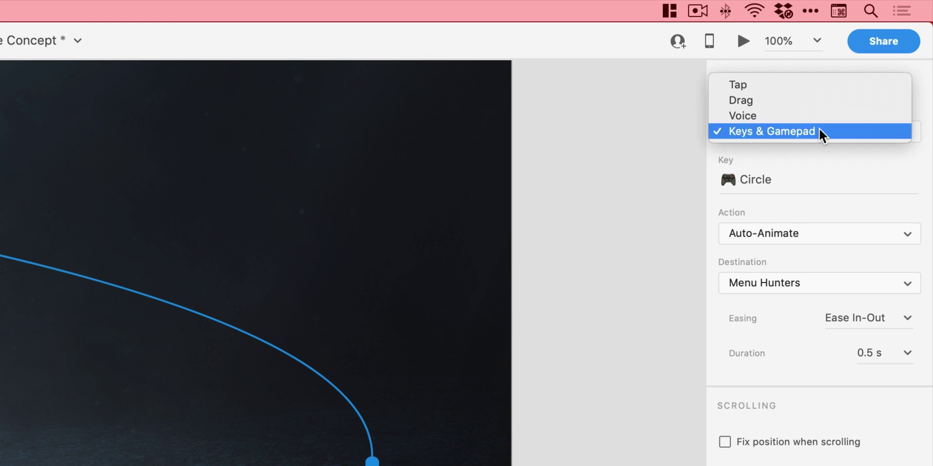
left_click(818, 128)
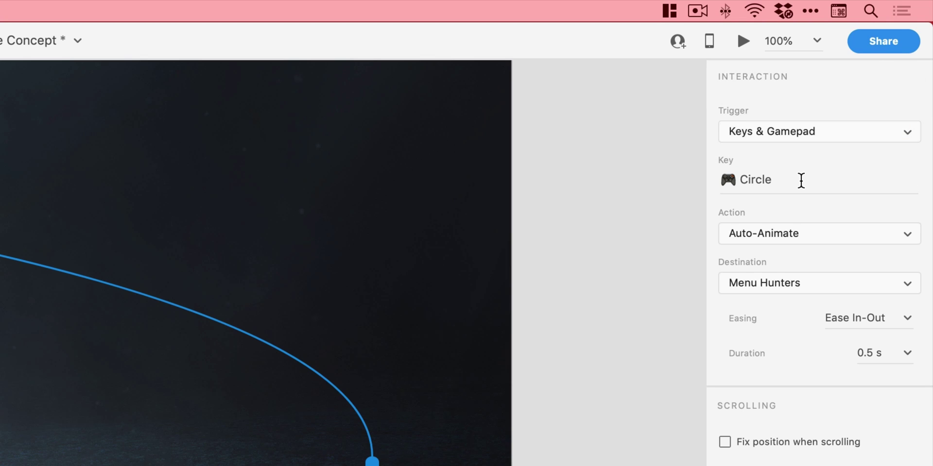
left_click(801, 180)
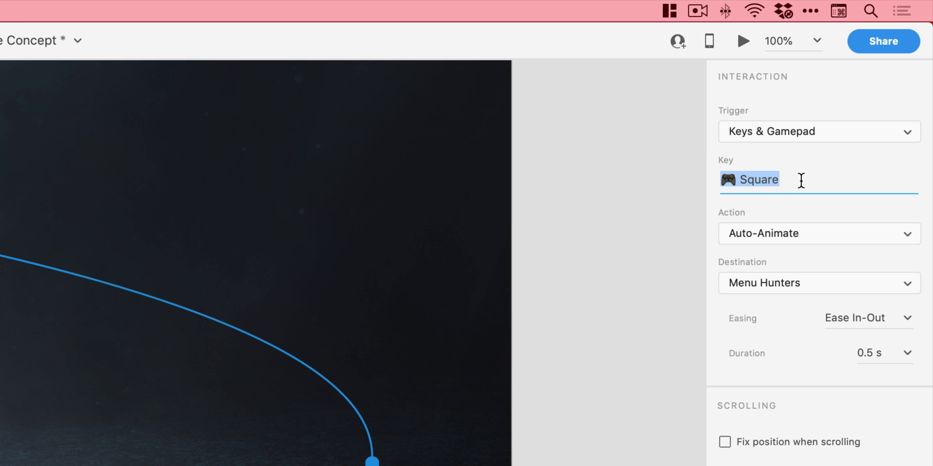
key("R1")
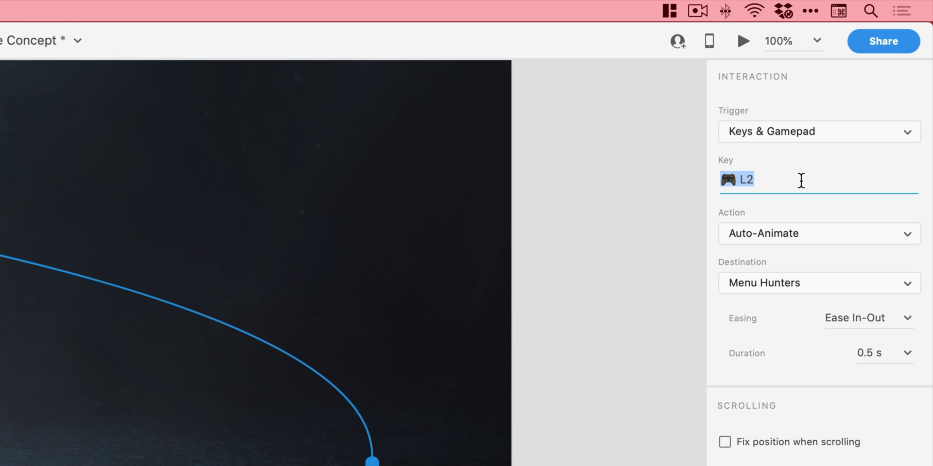
key("Triangle")
key("Circle")
key("LThumb_Right")
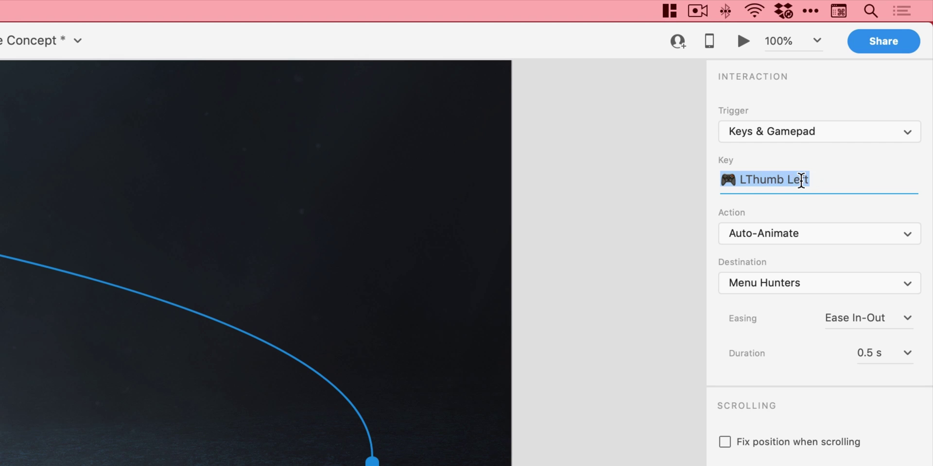
key("Circle")
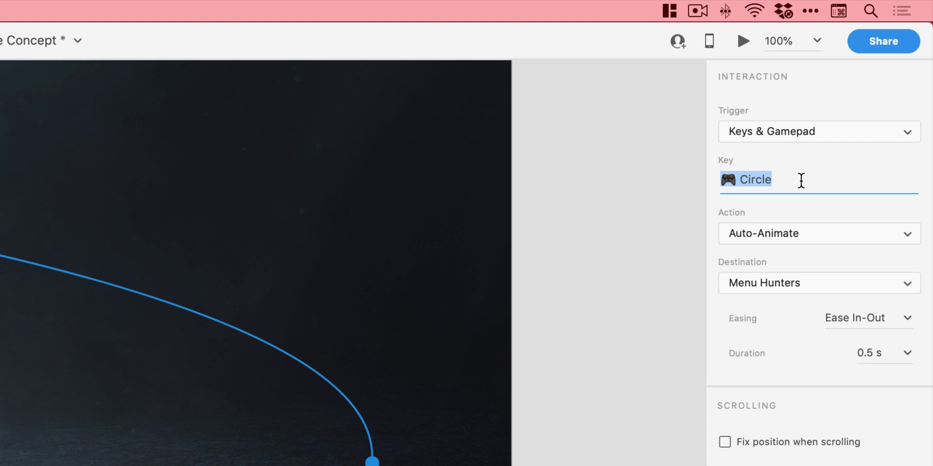
left_click(568, 401)
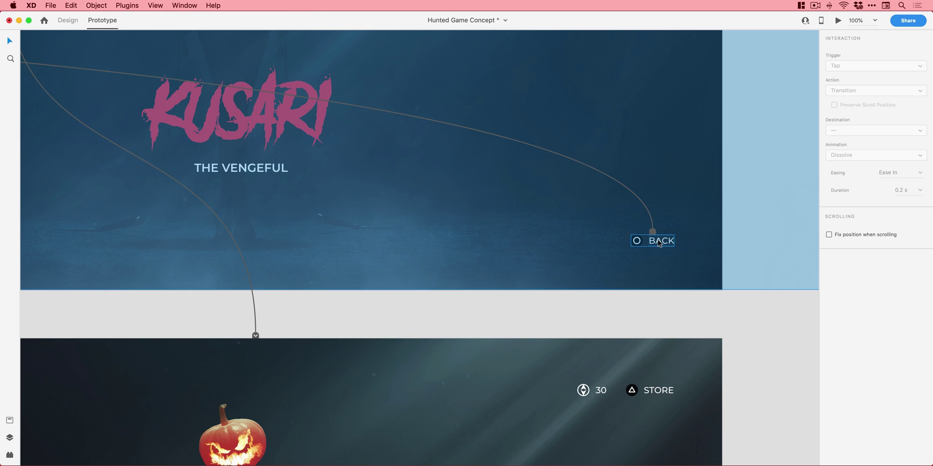
left_click(738, 305)
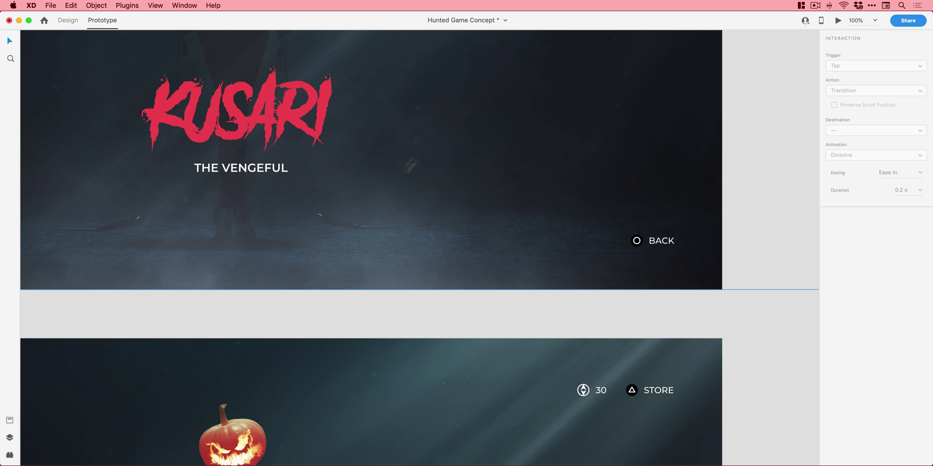
left_click(281, 173)
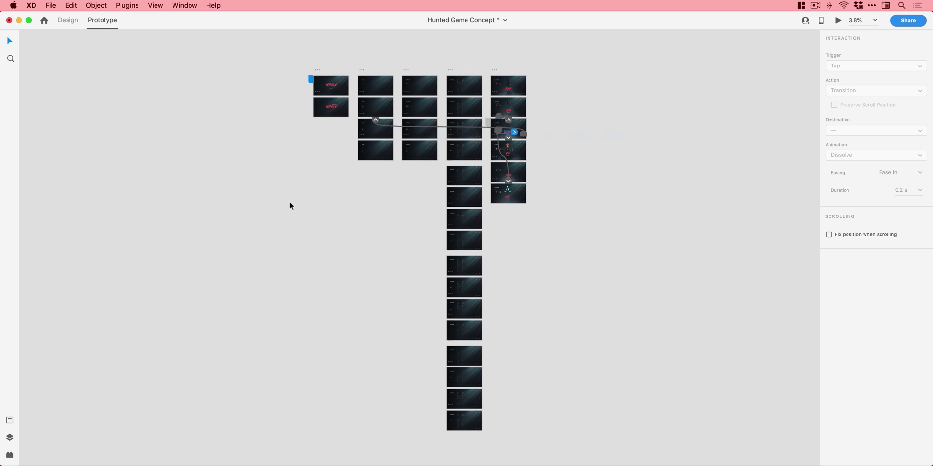
left_click(339, 201)
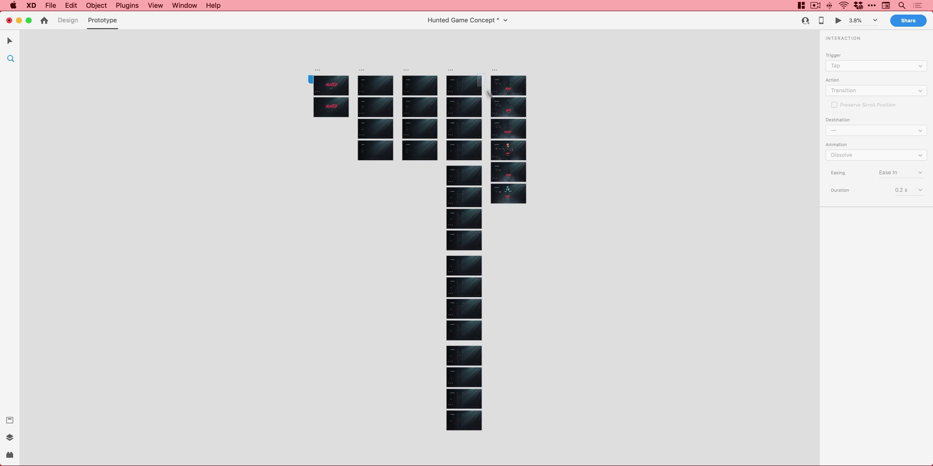
scroll(508, 137, "up", 5)
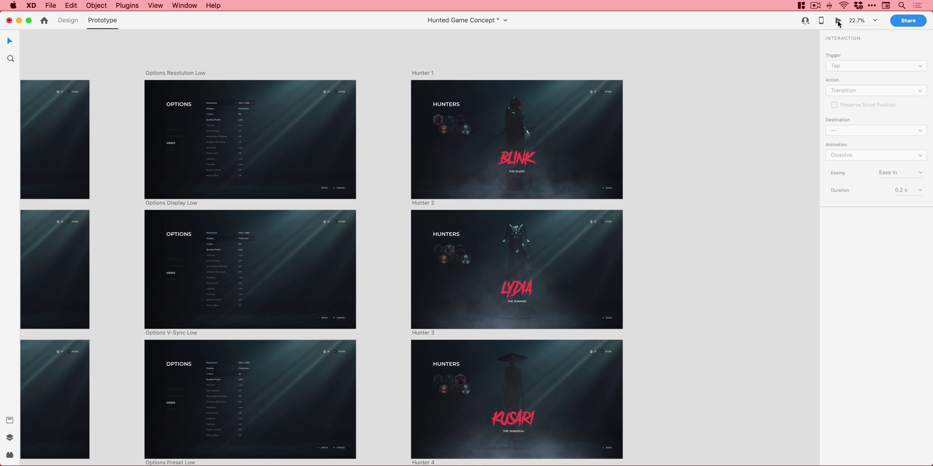
Launch the prototype preview and navigate from the menu to OPTIONS > VIDEO.
left_click(838, 21)
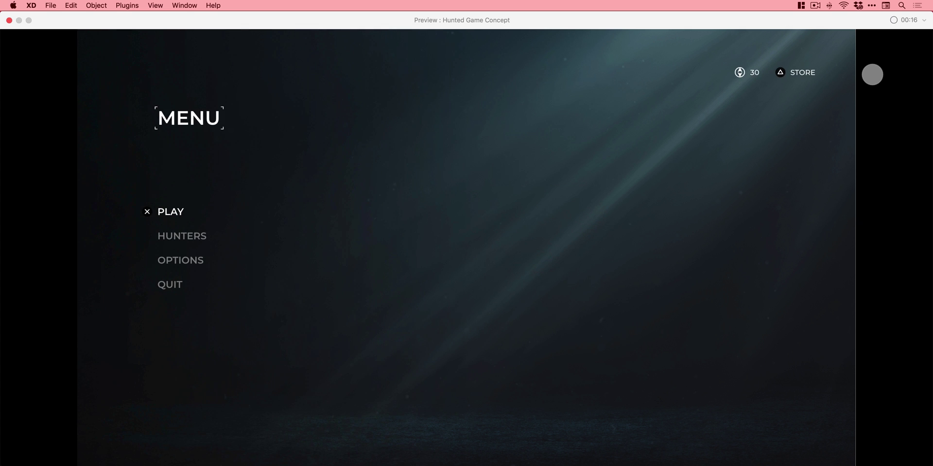
key("Down")
key("Down")
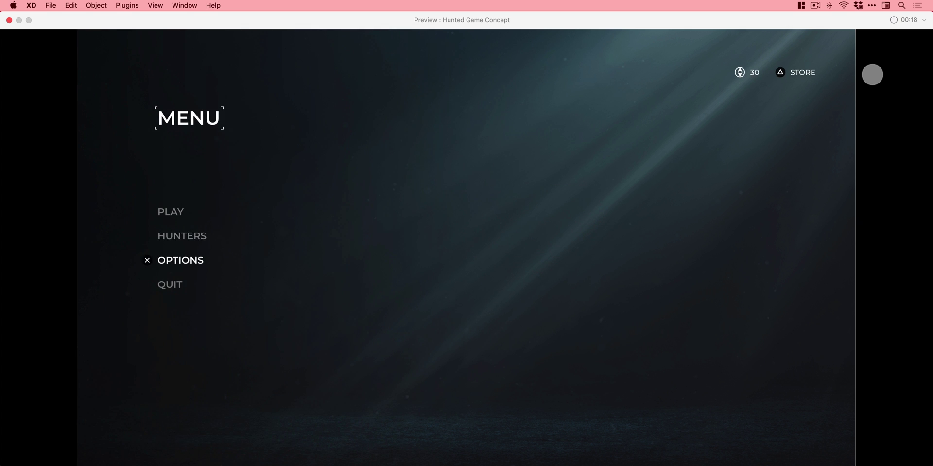
key("Return")
key("Down")
key("Down")
key("Return")
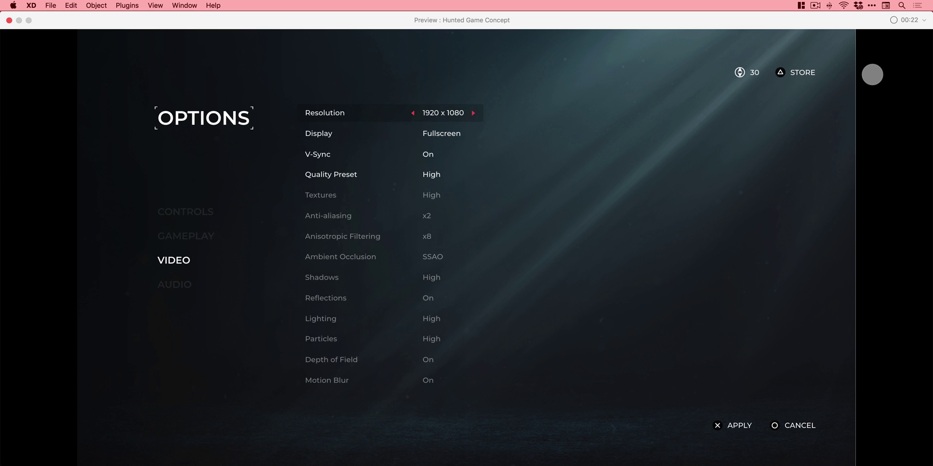
Toggle Quality Preset between Ultra and High, then back out to the main MENU.
key("Down")
key("Down")
key("Down")
key("Right")
key("Left")
key("Up")
key("Up")
key("Up")
key("Down")
key("Down")
key("Down")
key("Right")
key("Left")
key("Escape")
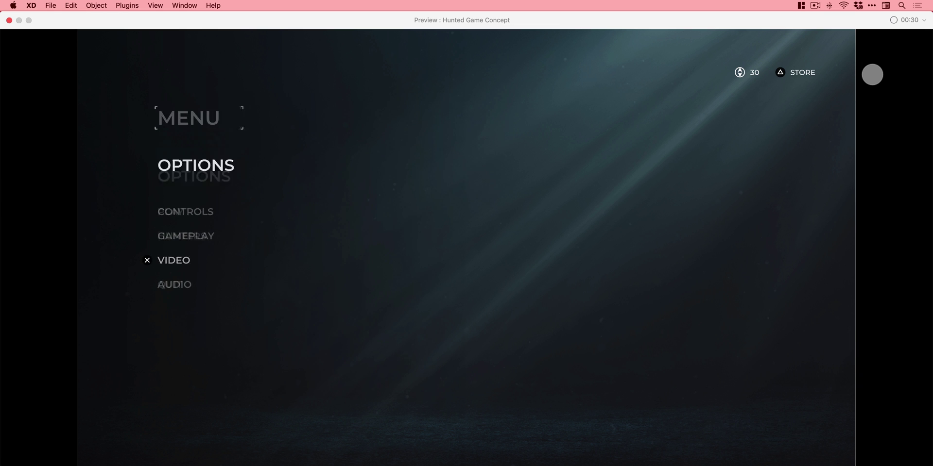
Browse the hunters Kin, Dirk, Mist, Lydia and Blink, then return to the HUNTED title.
key("Up")
key("Return")
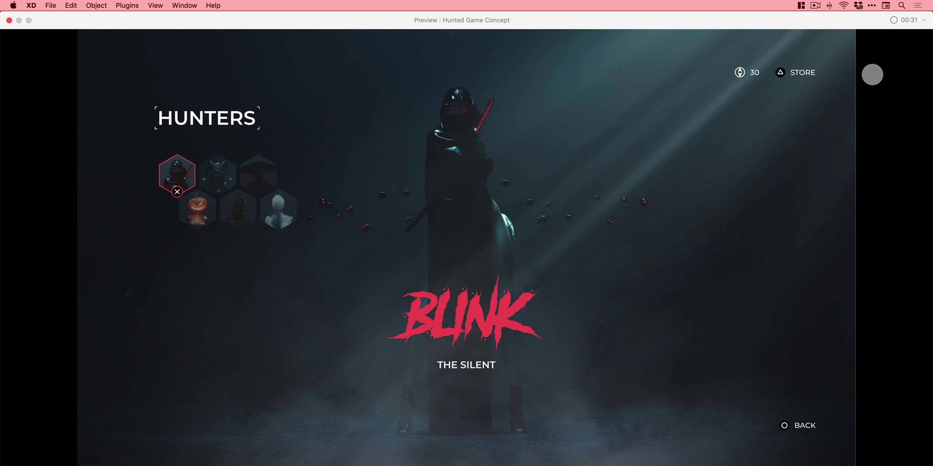
key("Down")
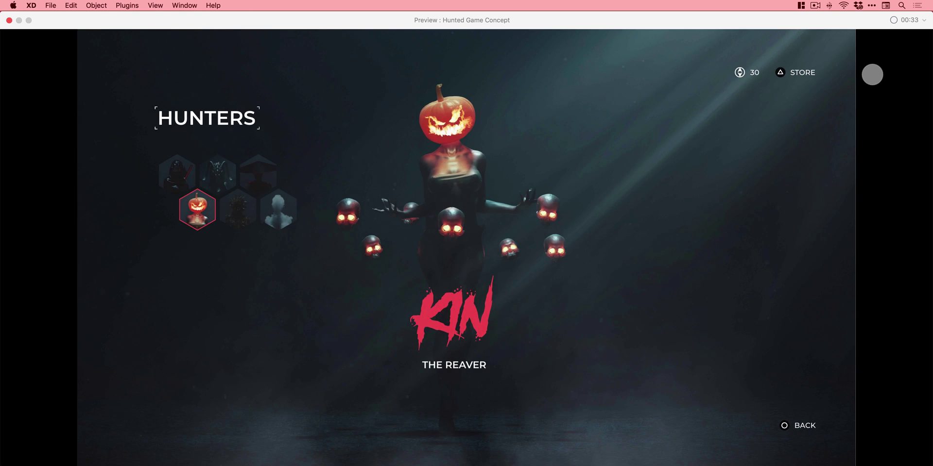
key("Right")
key("Right")
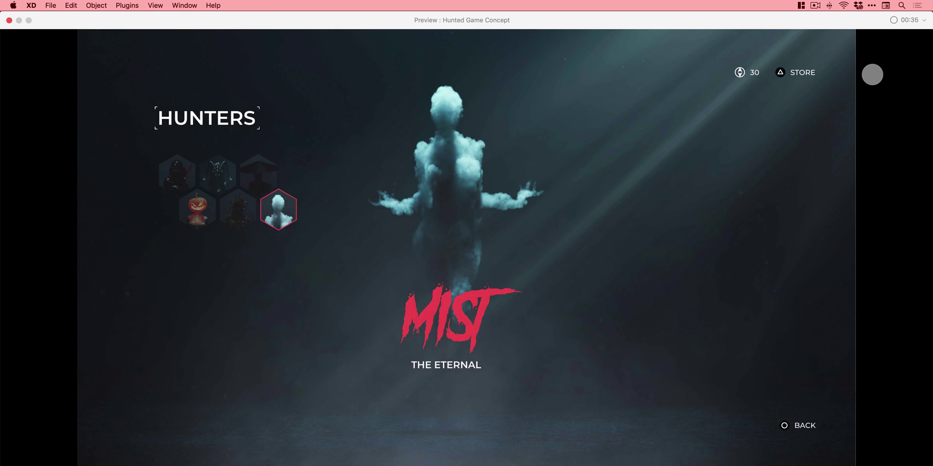
key("Up")
key("Left")
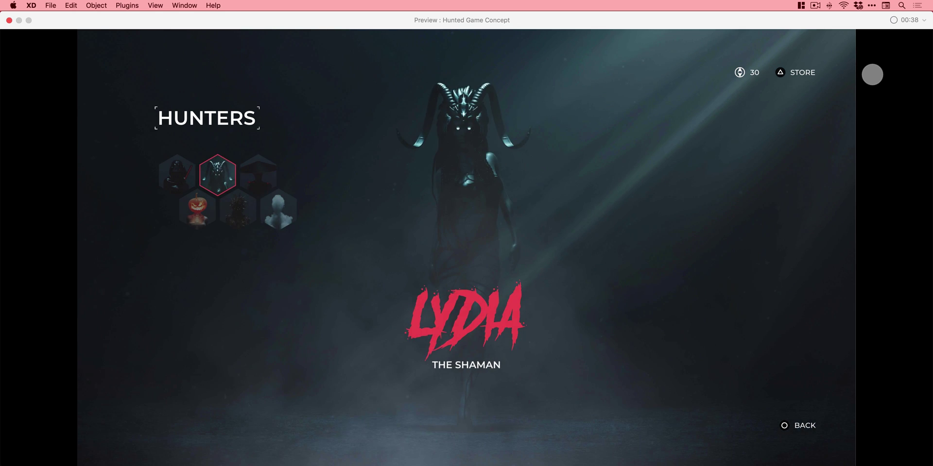
key("Left")
key("Escape")
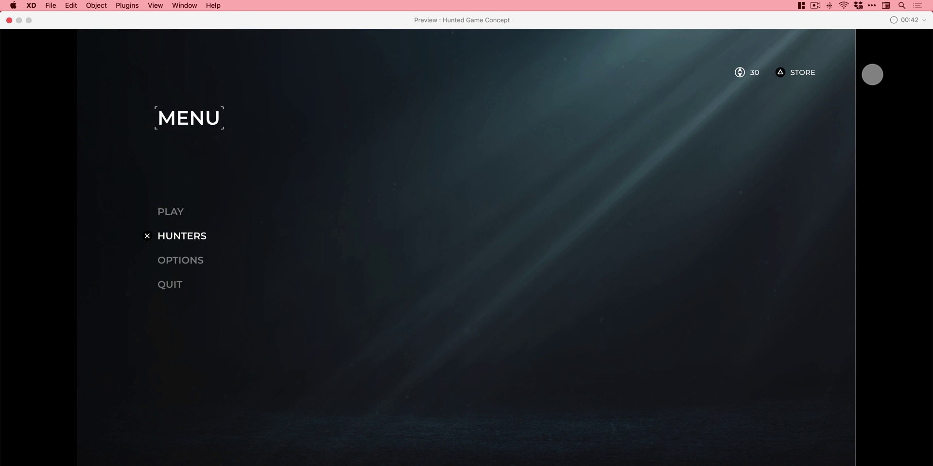
key("Escape")
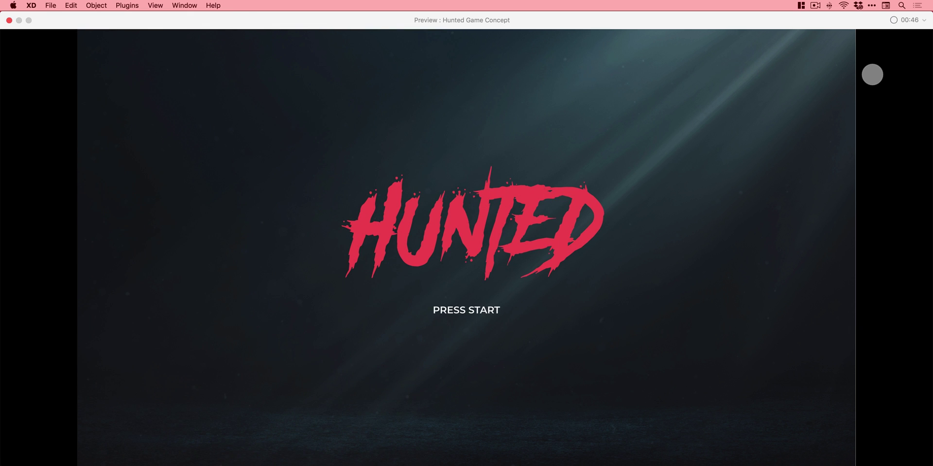
Stop the recording, dismiss the .mp4 save dialog, close the preview and switch applications.
left_click(893, 20)
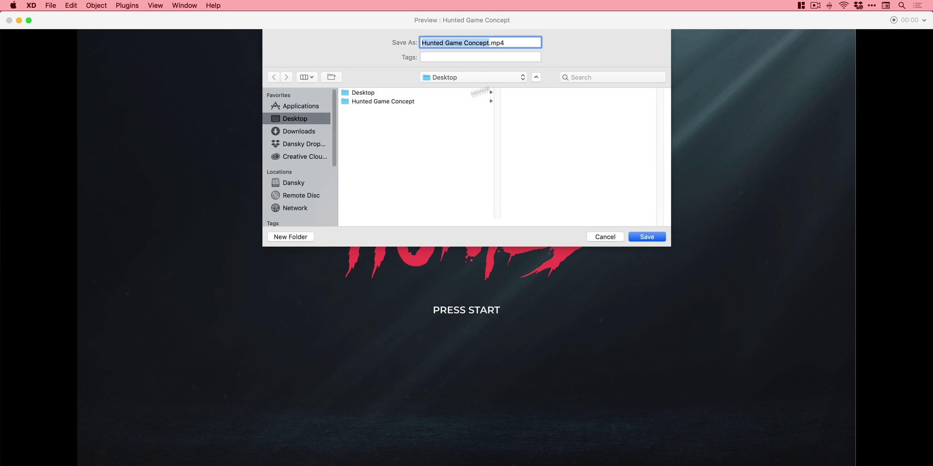
left_click(605, 238)
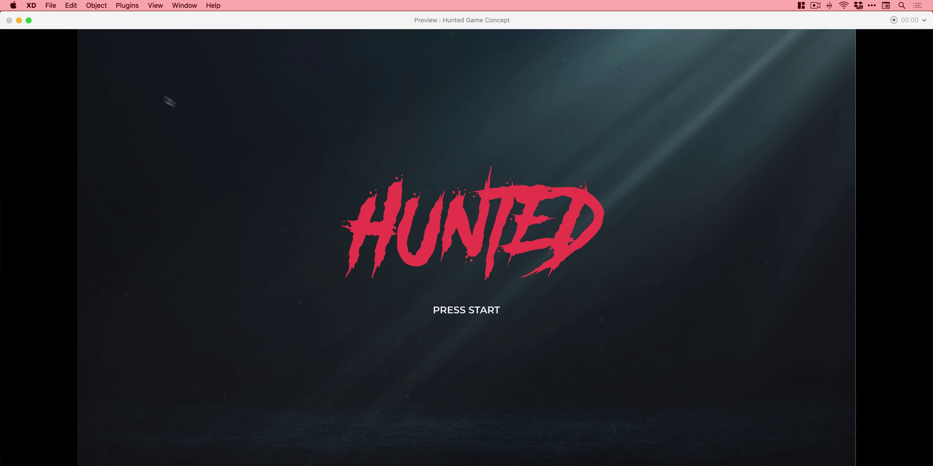
left_click(9, 21)
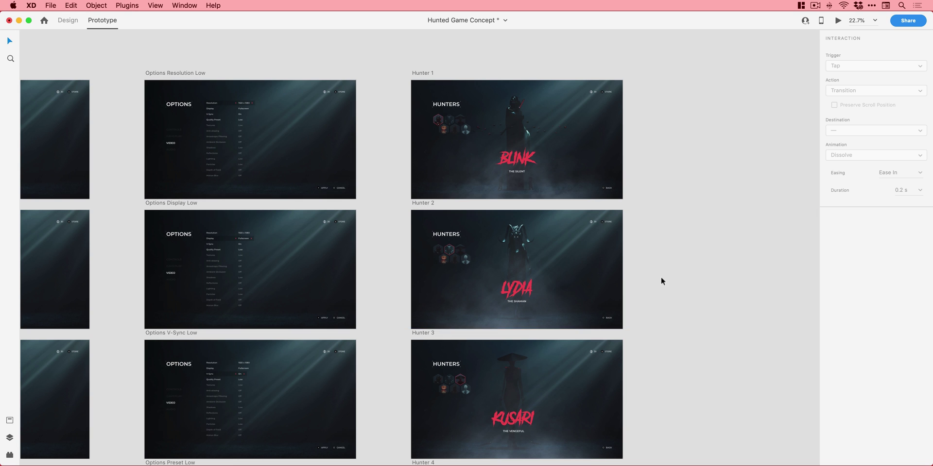
key("super+Tab")
key("super+Tab")
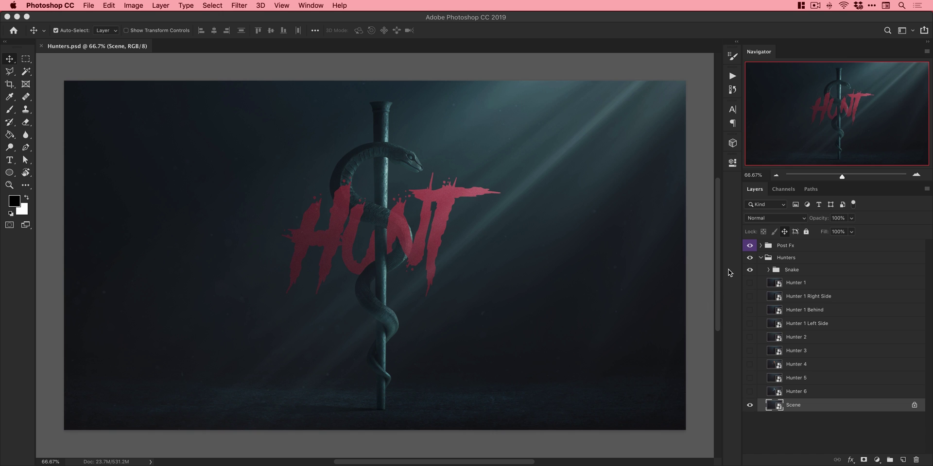
Hide the Snake group, compare Hunter 1 poses, hide Hunter 2 and show Hunter 1.
left_click(749, 271)
left_click(750, 283)
left_click(750, 245)
left_click(749, 282)
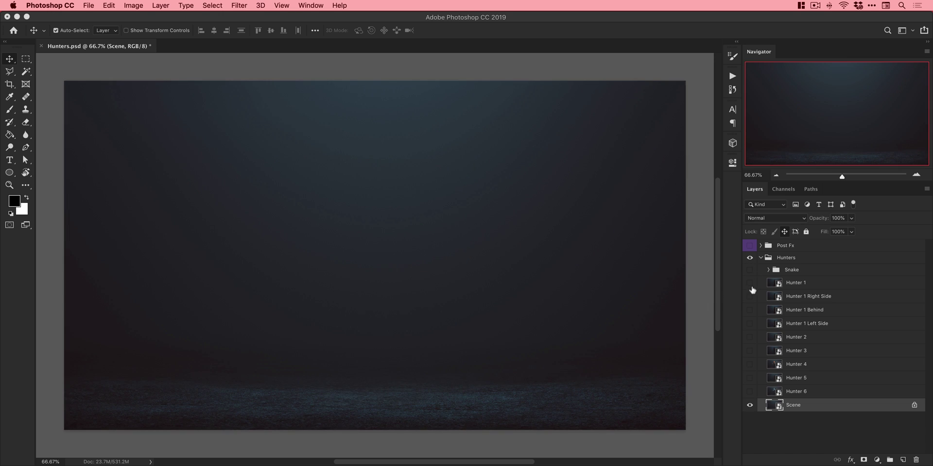
left_click(750, 296)
left_click(749, 323)
left_click(749, 324)
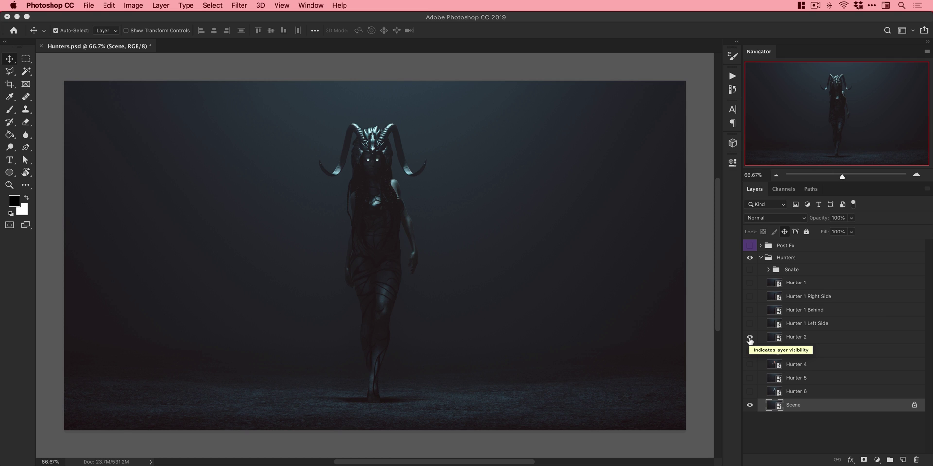
left_click(749, 338)
left_click(749, 283)
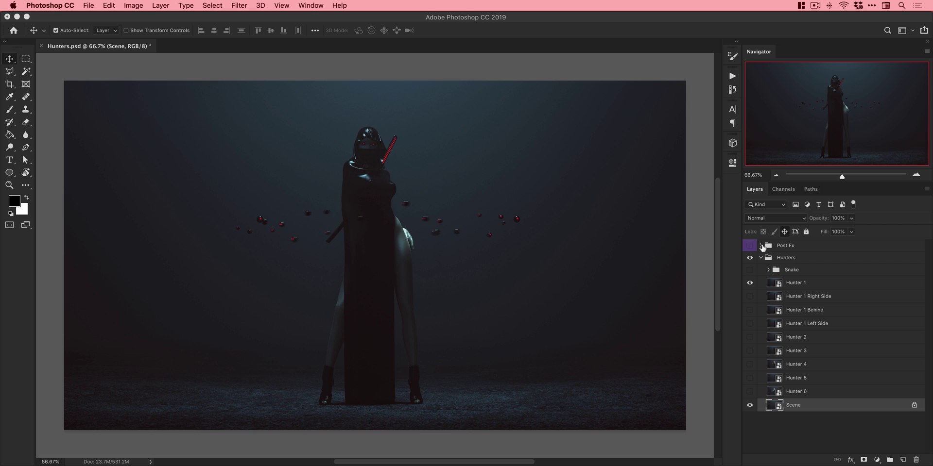
Compare Post Fx, Light Rays and Color Lookup 1 on and off, leaving all visible, then collapse Post Fx.
left_click(761, 246)
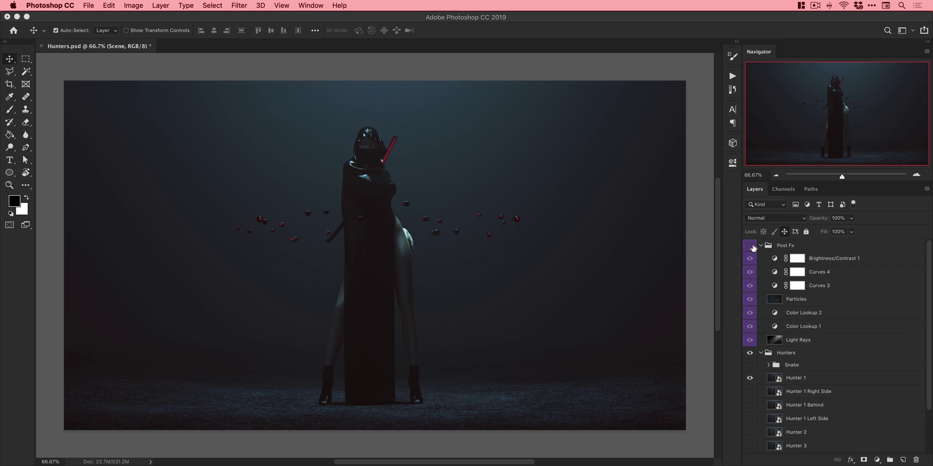
left_click(749, 247)
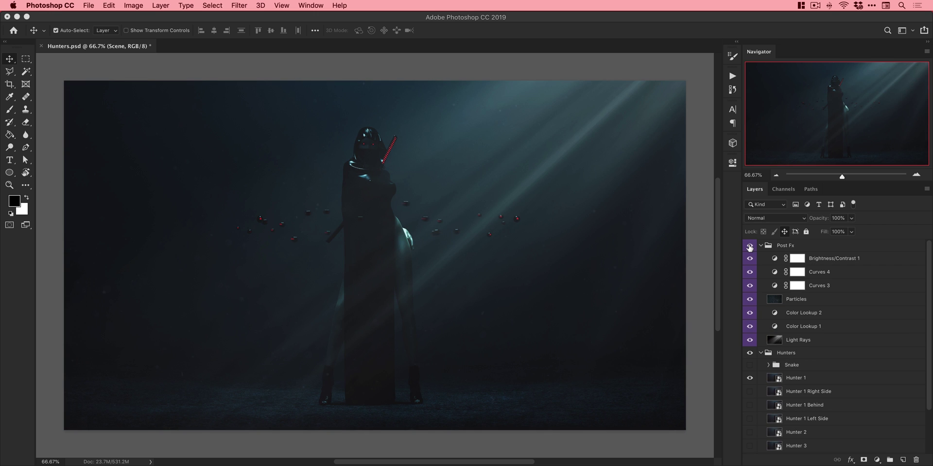
left_click(750, 246)
left_click(750, 246)
left_click(750, 341)
left_click(749, 340)
left_click(750, 326)
left_click(750, 326)
left_click(761, 245)
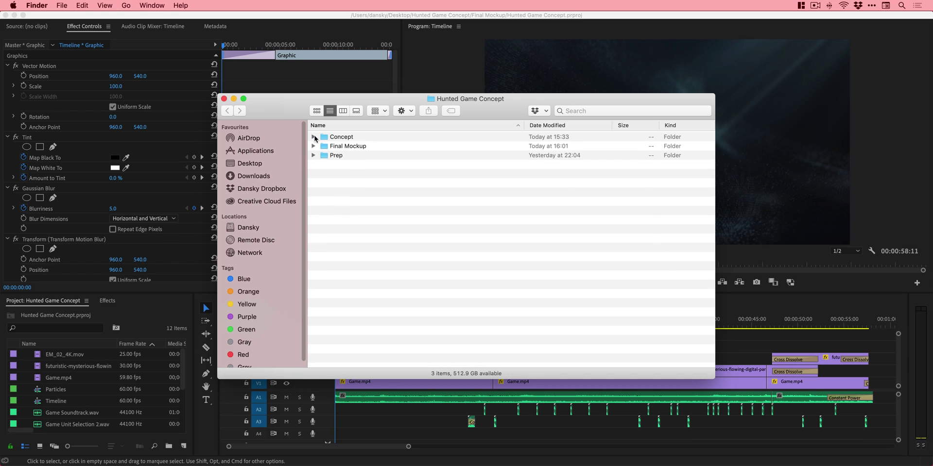
Expand the Final Mockup folder and its Links subfolder.
left_click(313, 146)
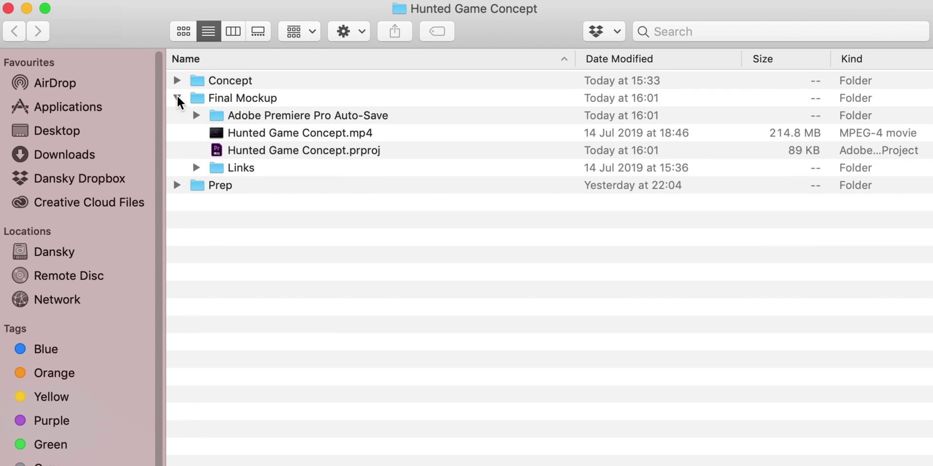
left_click(255, 152)
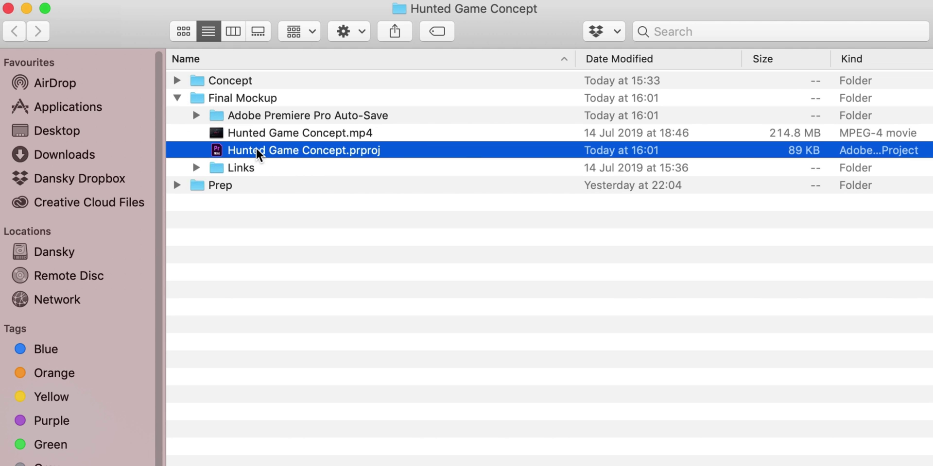
left_click(196, 168)
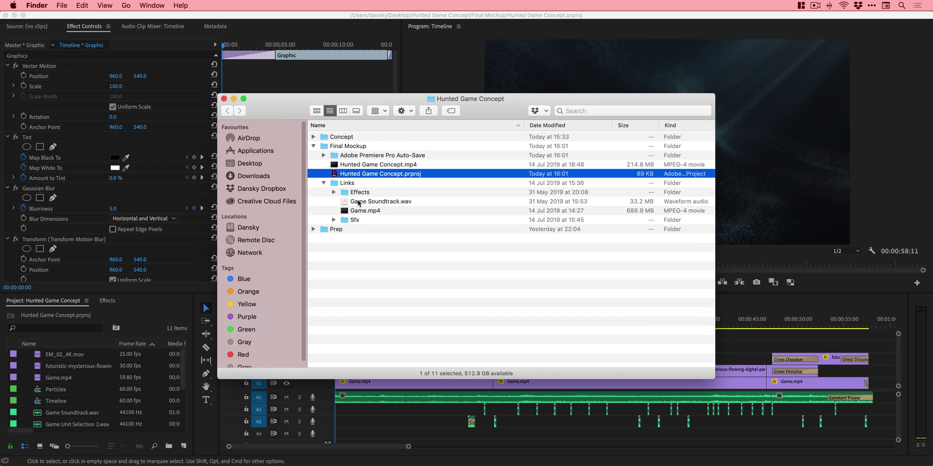
Preview Game Soundtrack.wav with Quick Look and close the preview.
left_click(359, 203)
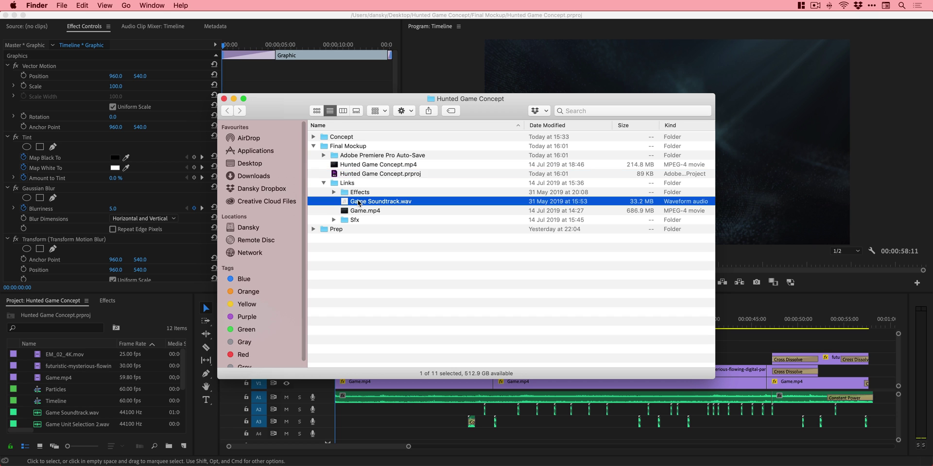
key("space")
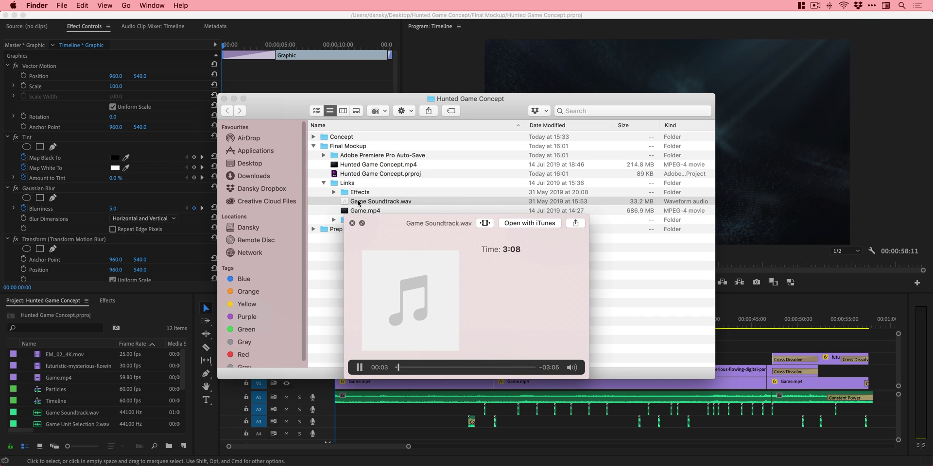
key("space")
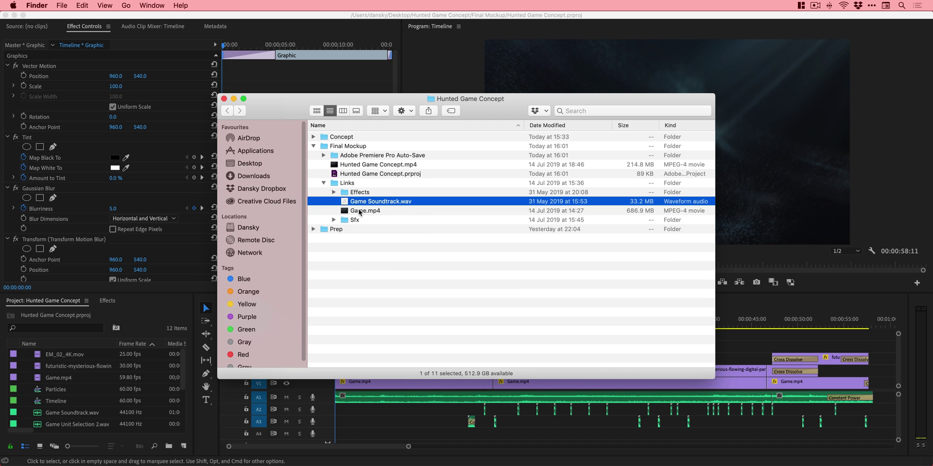
double_click(360, 211)
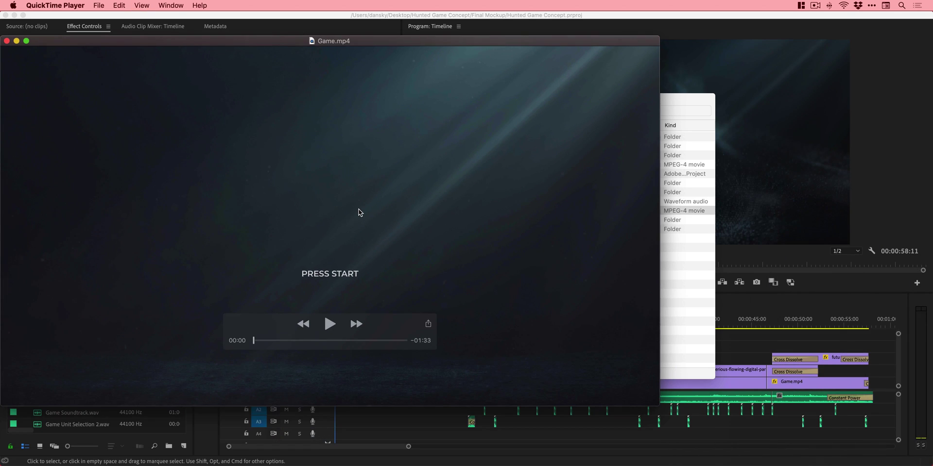
key("space")
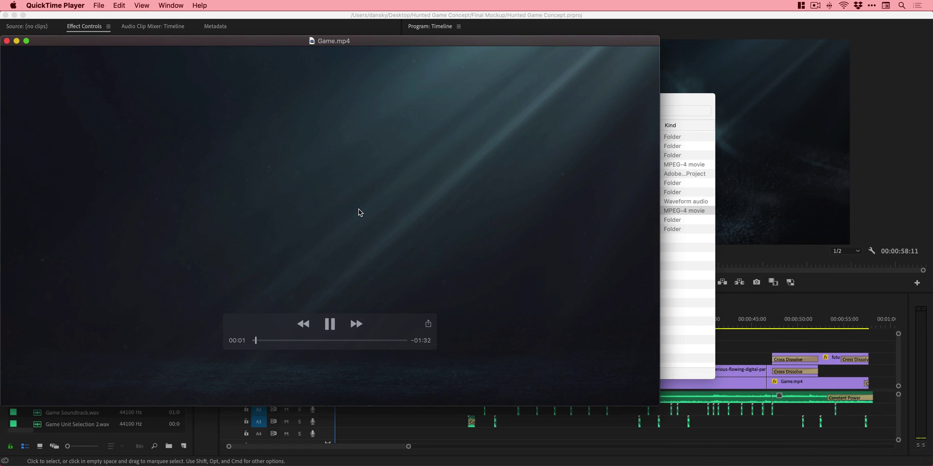
left_click_drag(271, 335, 349, 338)
key("super+w")
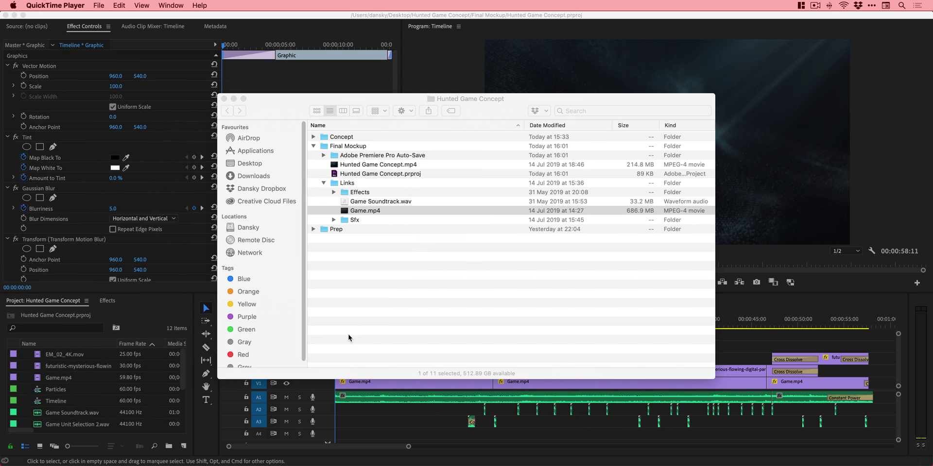
left_click(334, 220)
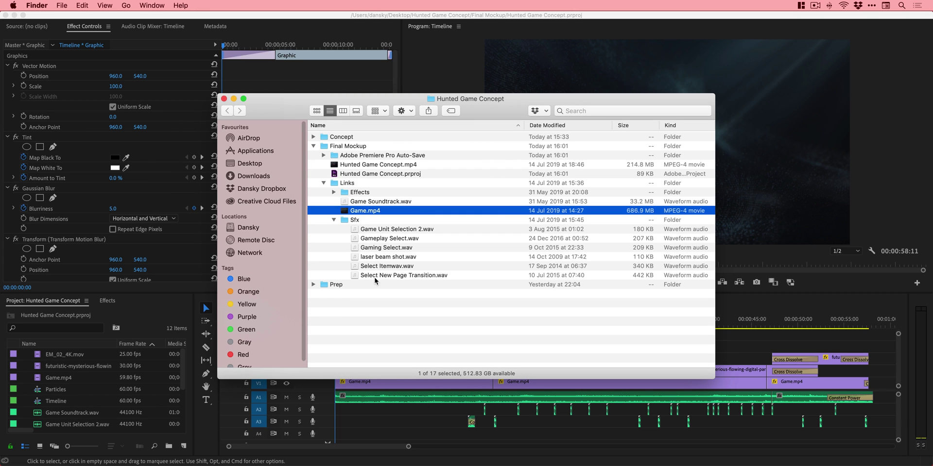
left_click(377, 231)
key("space")
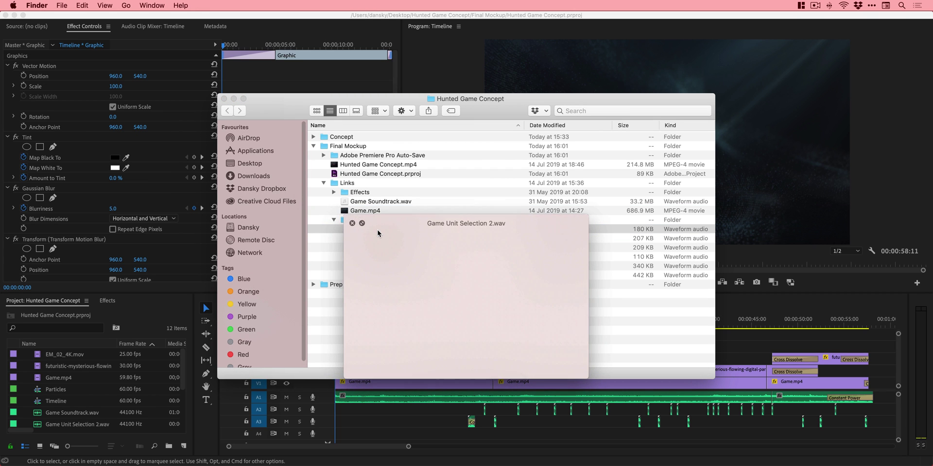
key("Down")
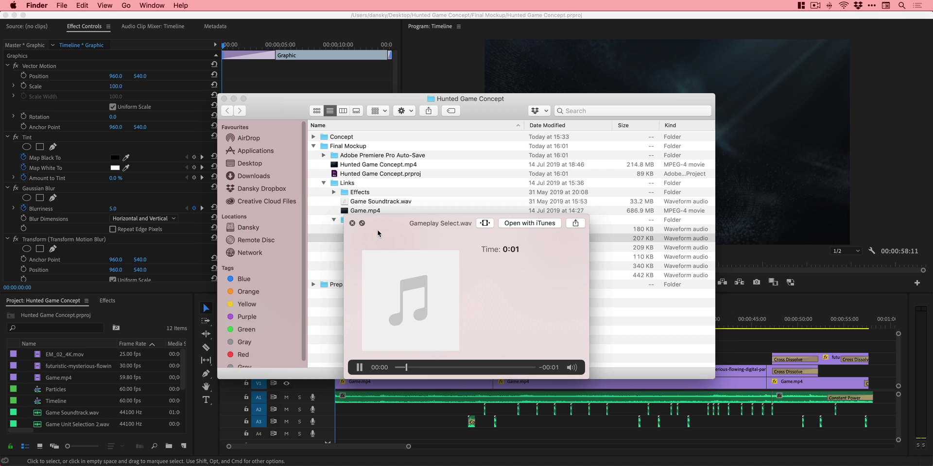
key("Down")
key("Down")
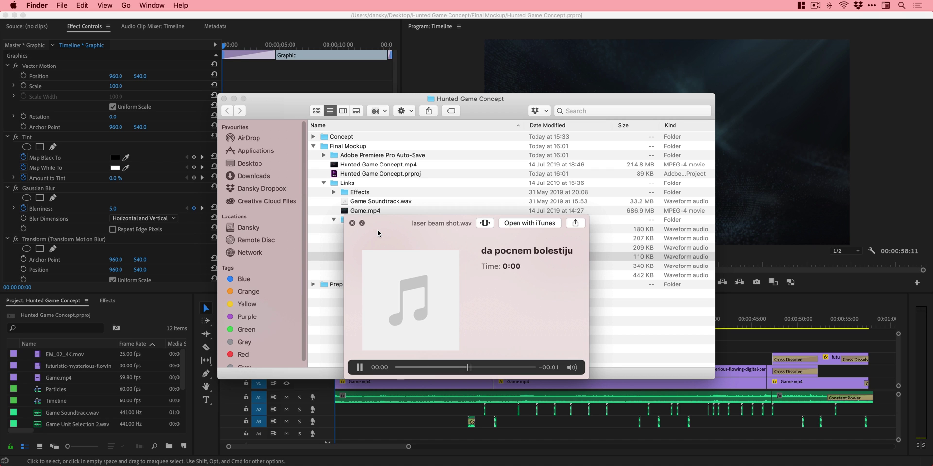
key("space")
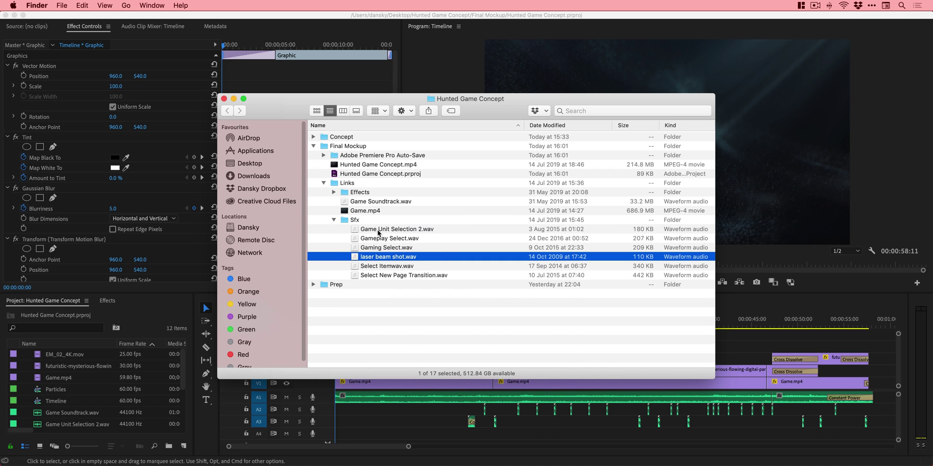
left_click(334, 220)
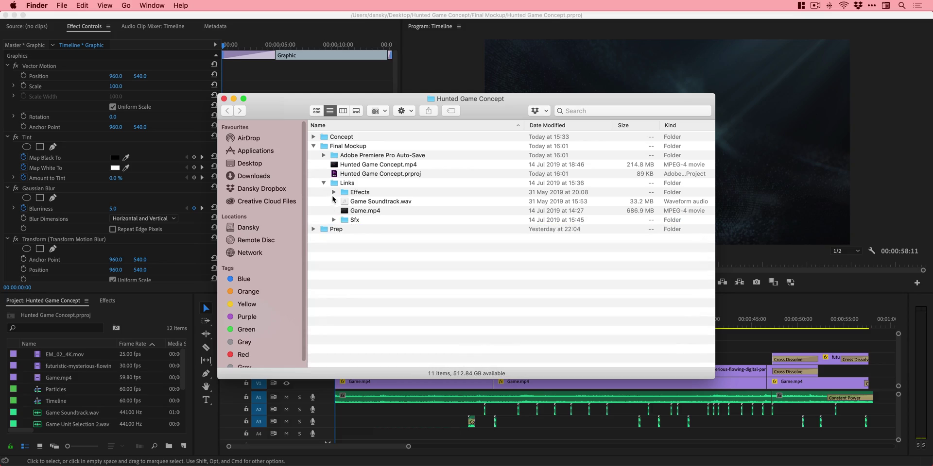
left_click(334, 192)
left_click(378, 257)
key("space")
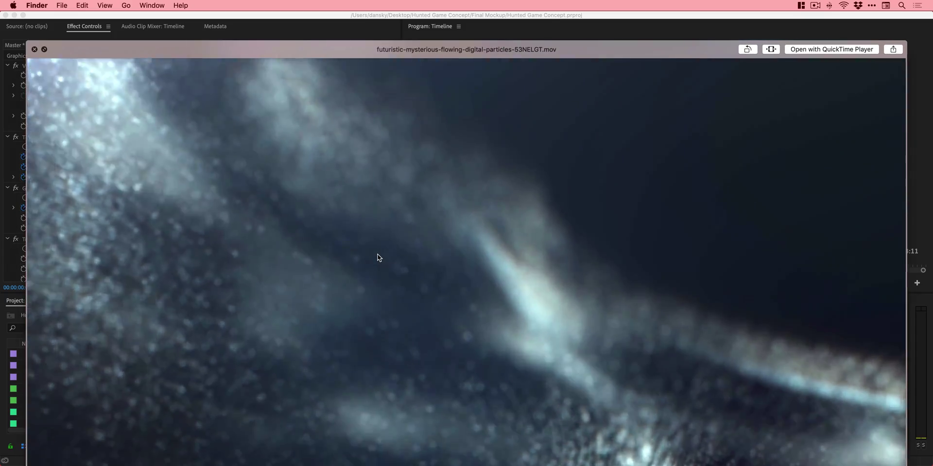
key("space")
left_click(379, 201)
key("space")
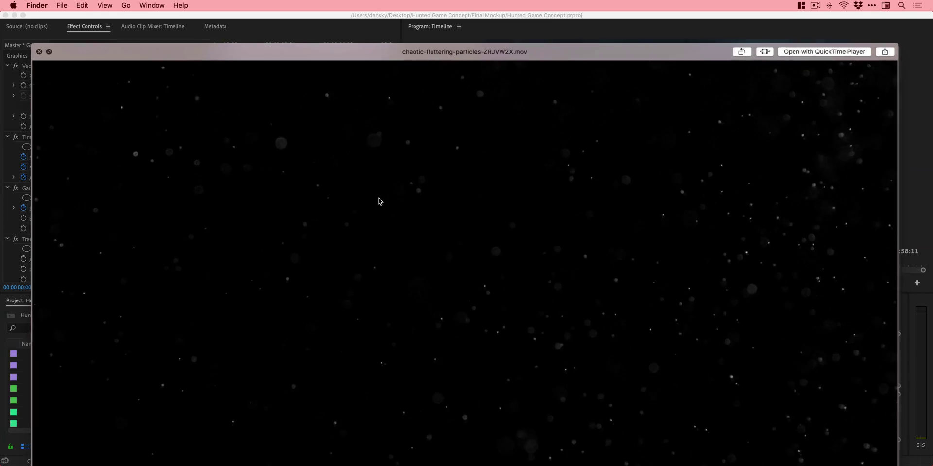
key("space")
left_click(379, 248)
key("space")
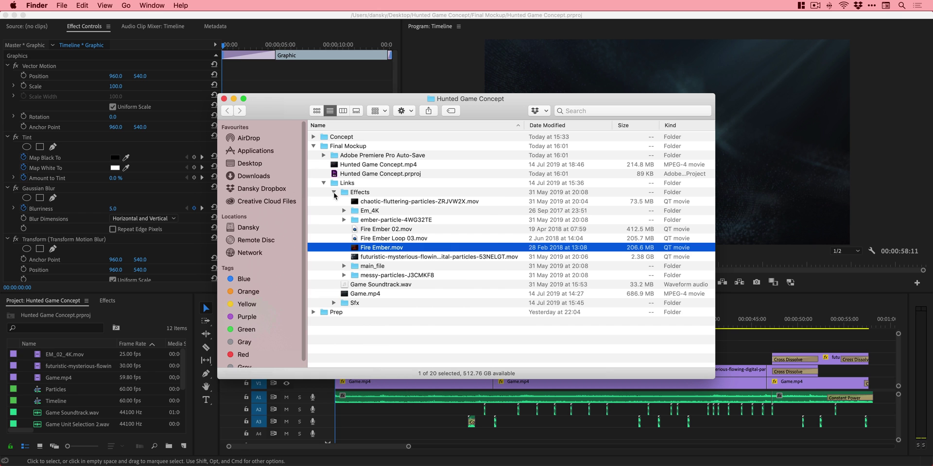
left_click(333, 193)
key("super+Tab")
key("super+Tab")
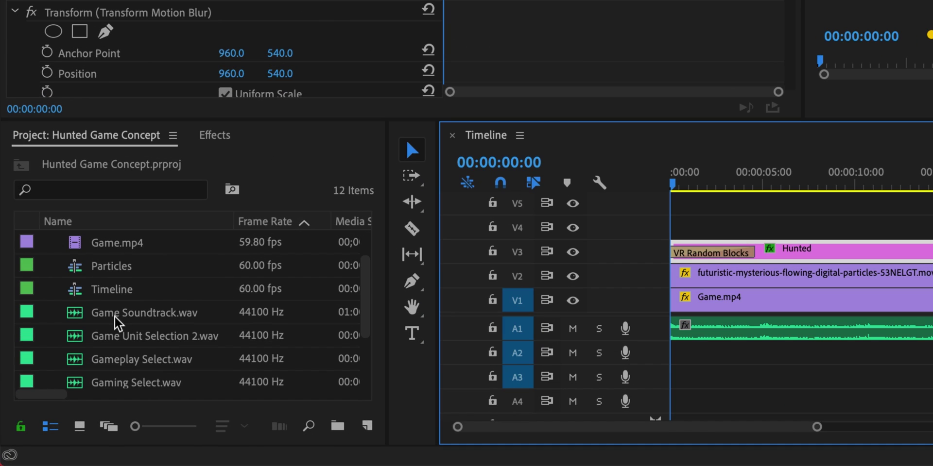
Open Hunted Game Concept.prproj and scrub to the HUNTED title with PRESS START.
scroll(117, 311, "up", 2)
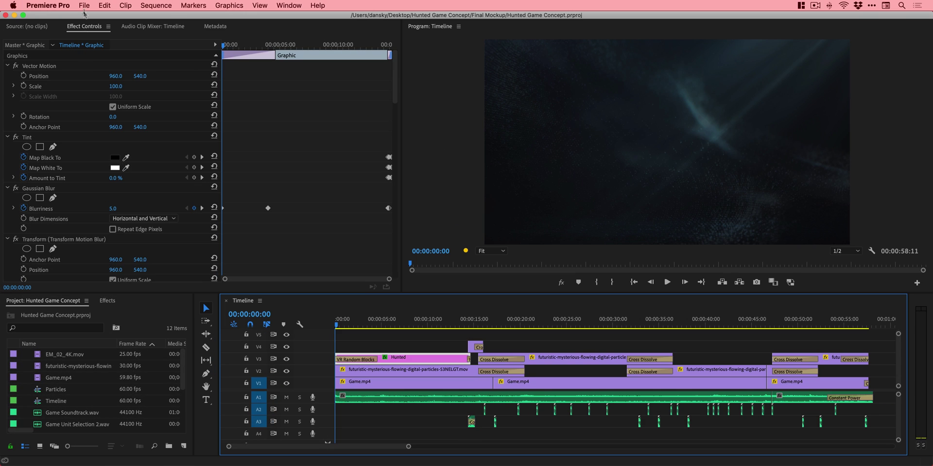
left_click(84, 5)
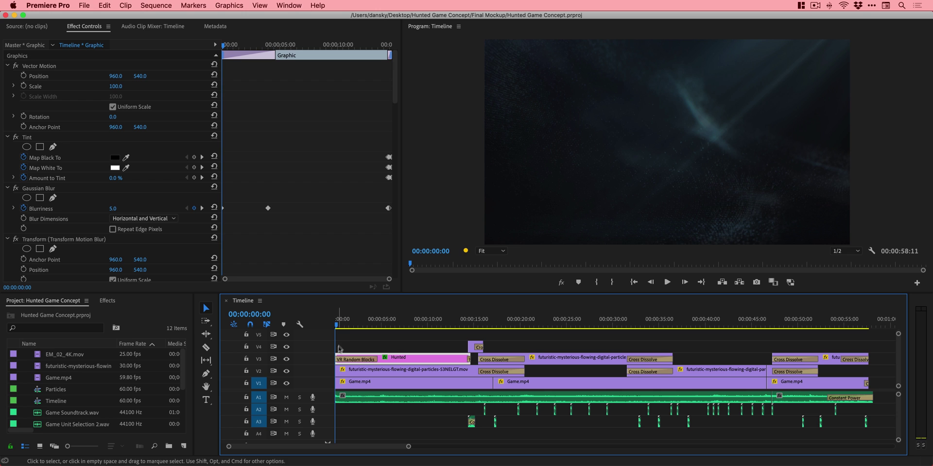
left_click_drag(344, 325, 360, 325)
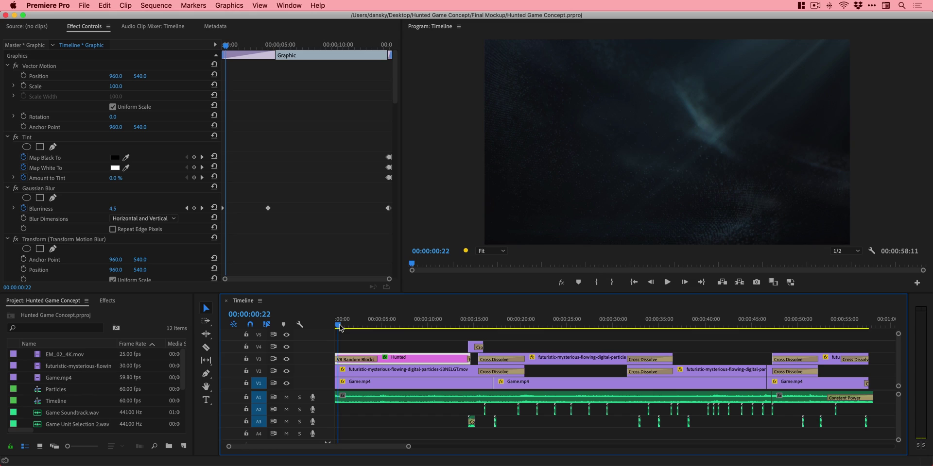
left_click_drag(341, 328, 407, 330)
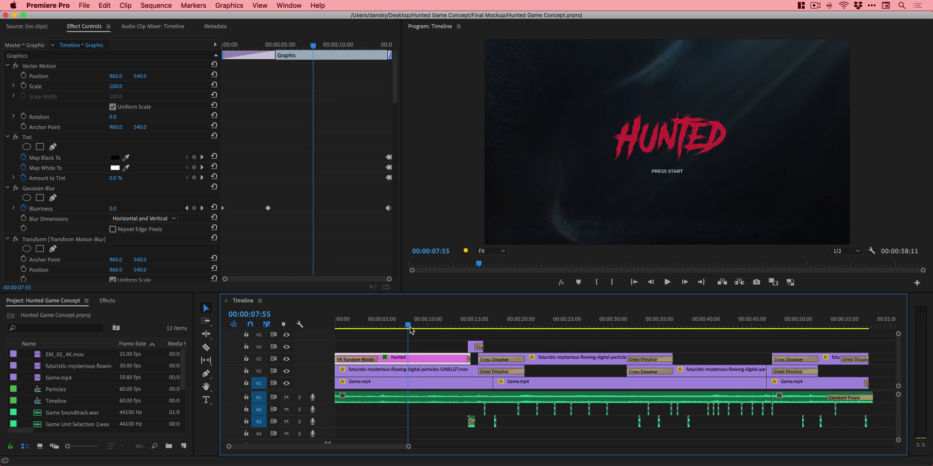
Select the V2 particle clip, toggle V2 output off and on, and return its opacity to 60%.
left_click(414, 371)
left_click(286, 372)
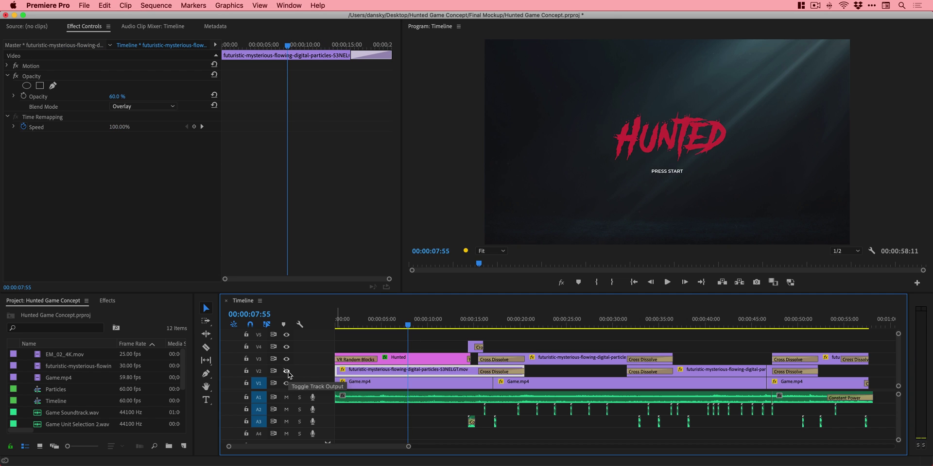
left_click(287, 373)
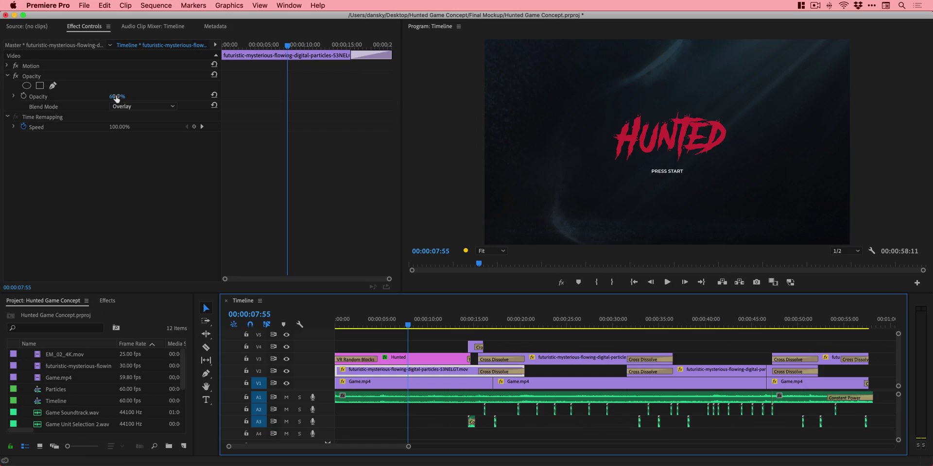
left_click_drag(230, 192, 272, 193)
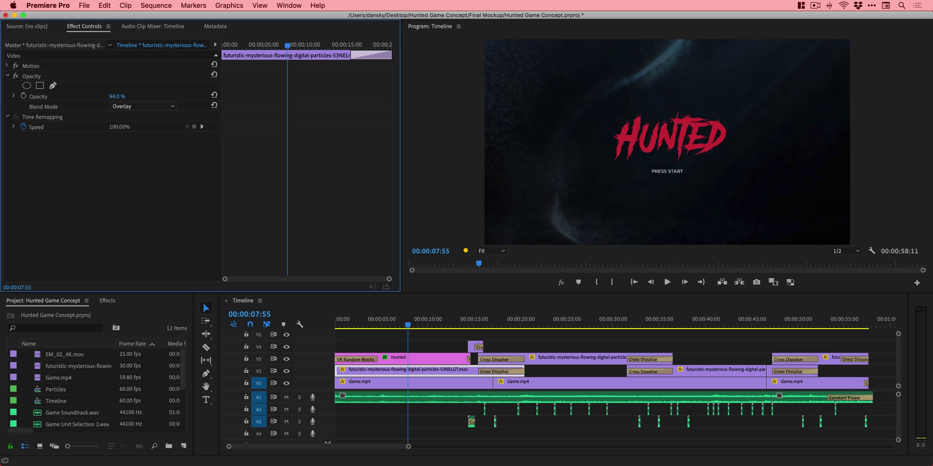
left_click_drag(117, 96, 107, 97)
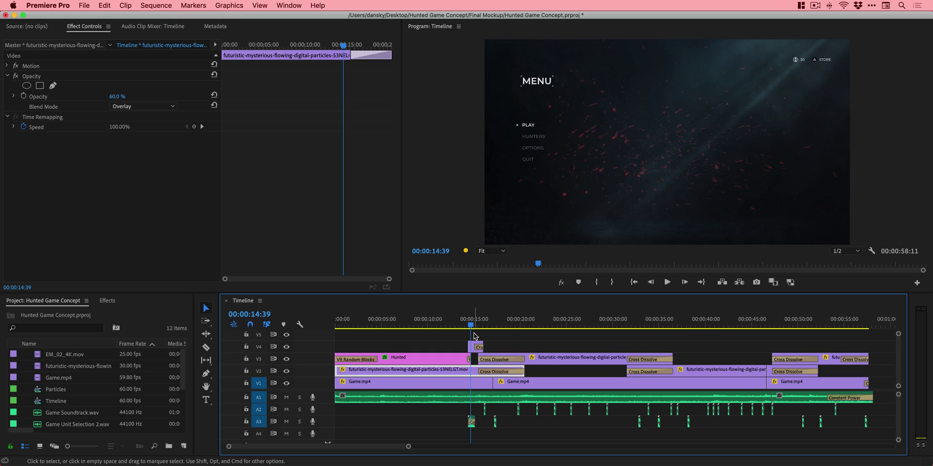
Zoom the timeline and step frame by frame through the HUNTED title transition.
scroll(474, 336, "up", 5)
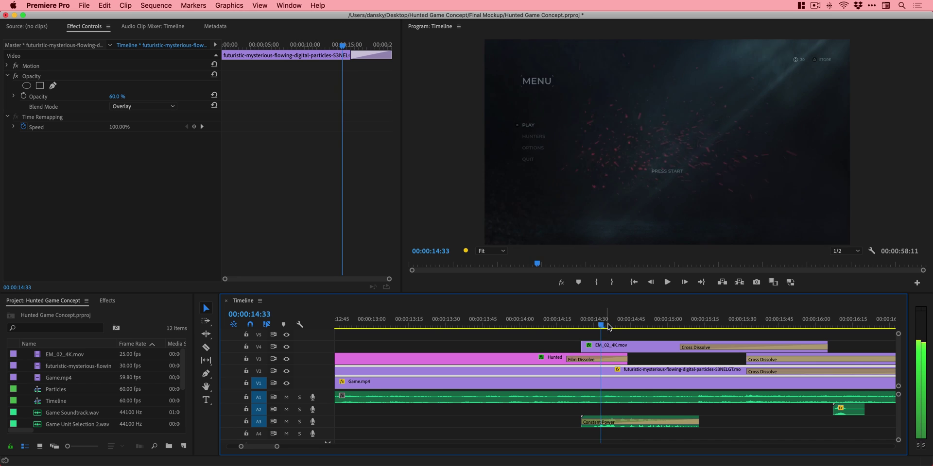
key("Left")
key("Left")
key("Left")
key("Left")
key("Left")
key("Left")
key("Left")
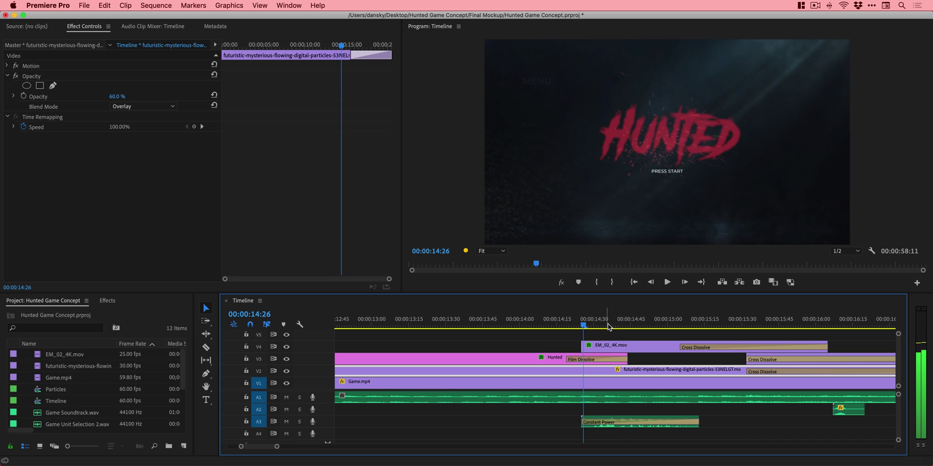
key("Right")
key("Right")
key("Left")
key("Right")
key("Right")
key("Right")
key("Right")
key("Right")
key("Right")
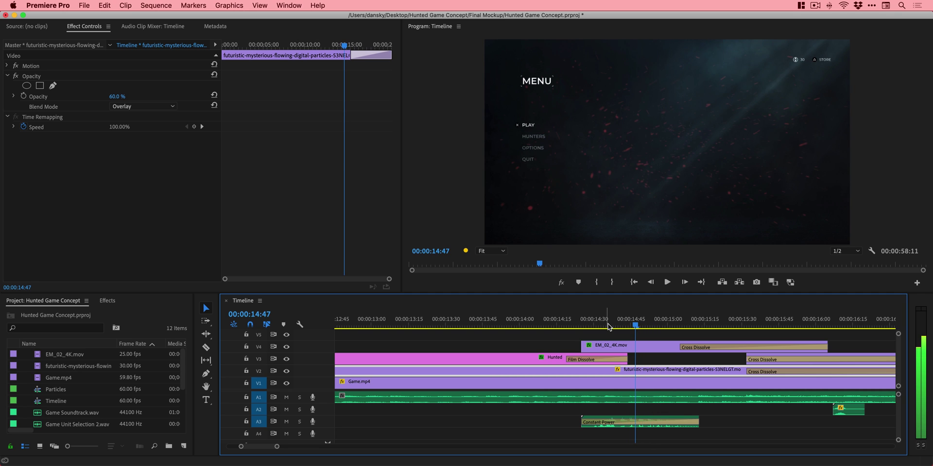
Try Normal blend mode on EM_02_4K.mov, then restore Screen.
left_click(628, 346)
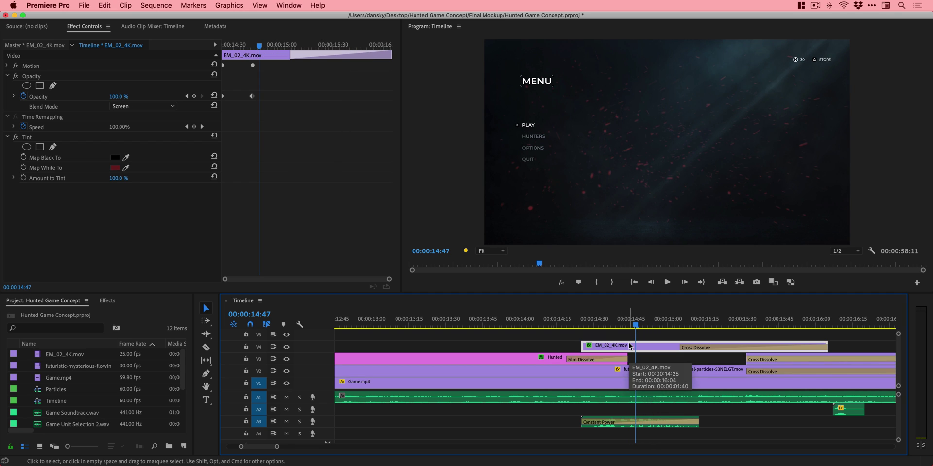
left_click(146, 107)
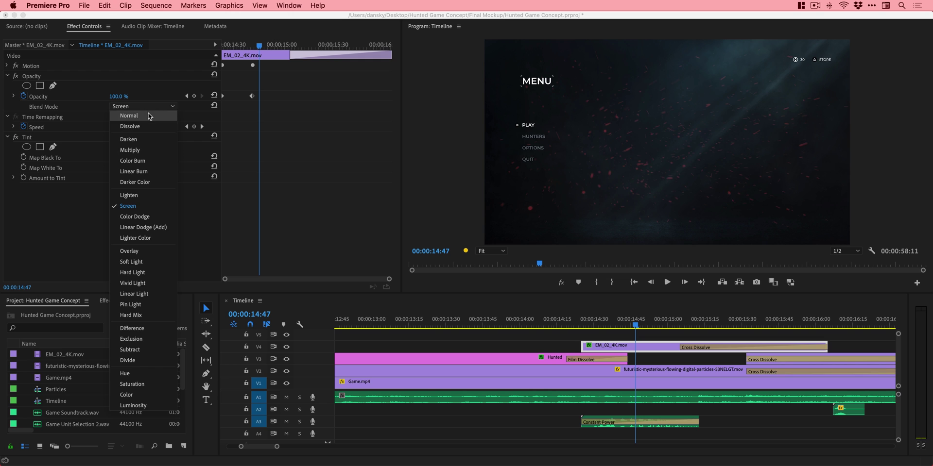
left_click(149, 116)
left_click(146, 107)
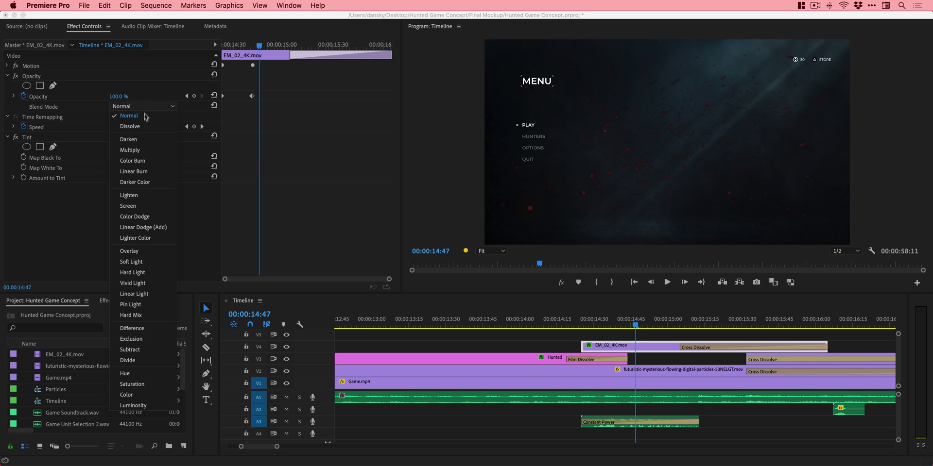
left_click(136, 206)
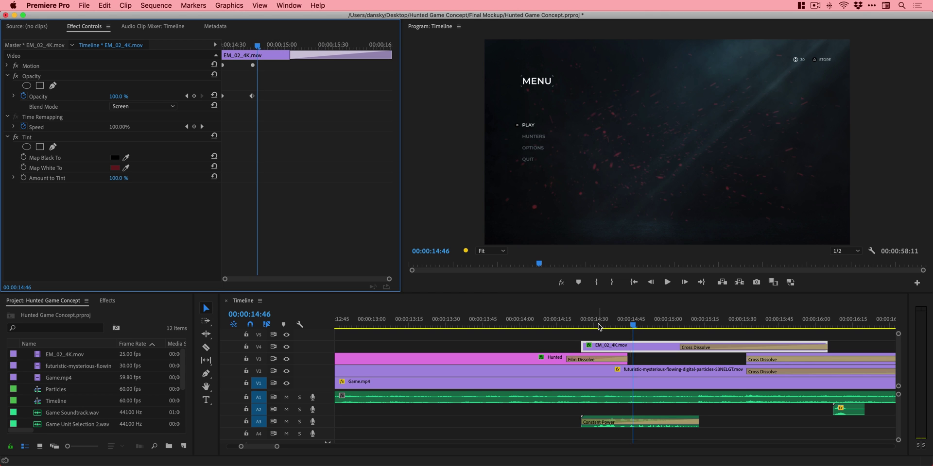
Step through the transition and play it from just before the title.
key("Left")
key("Left")
key("Left")
key("Left")
key("Left")
key("Left")
key("Left")
key("Left")
key("Left")
key("Left")
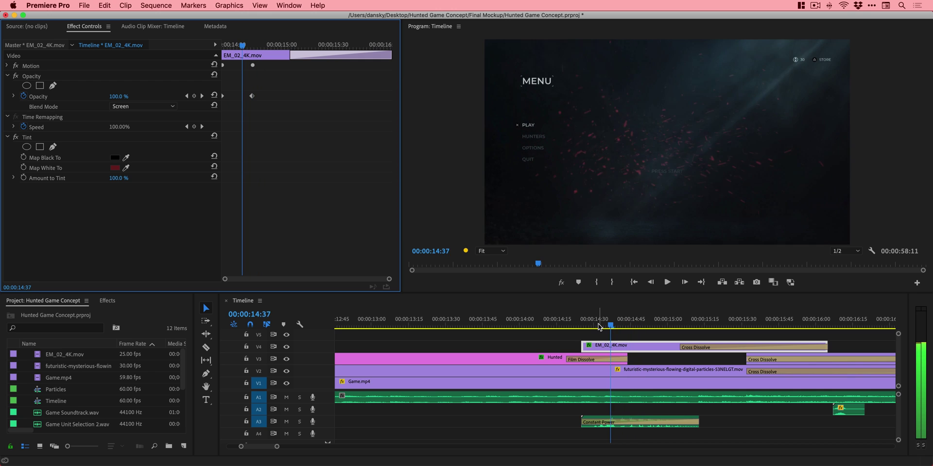
key("Right")
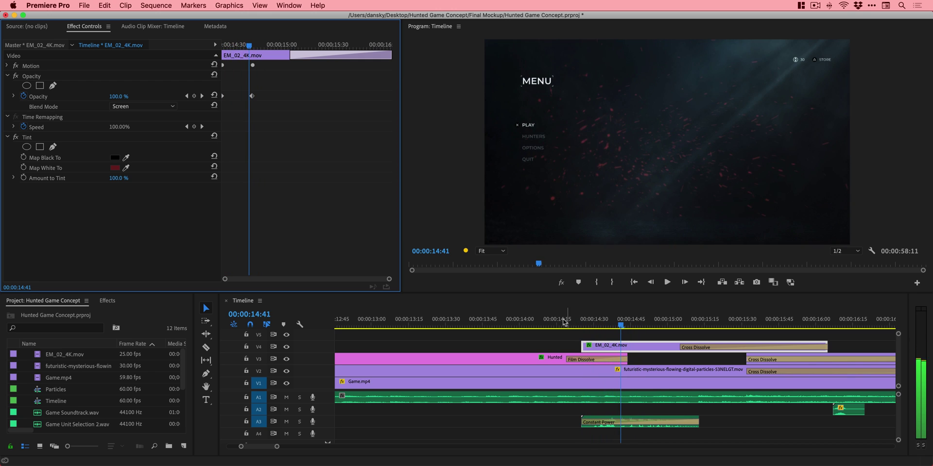
left_click(558, 323)
key("space")
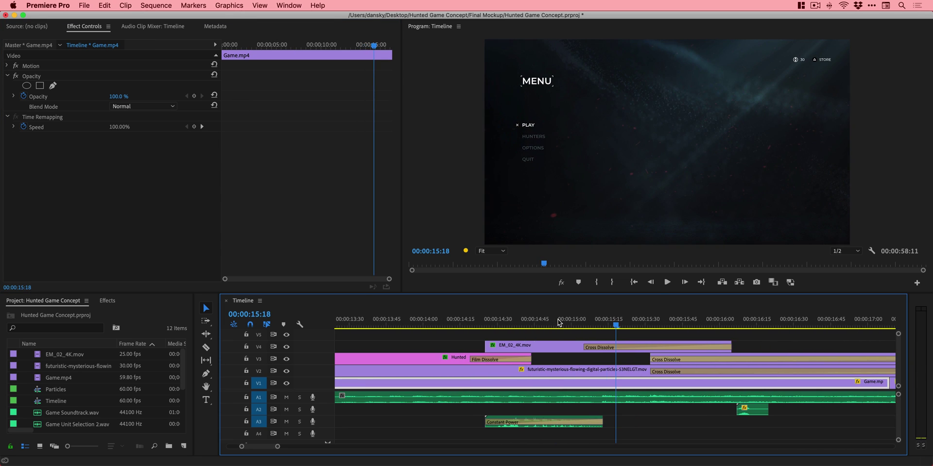
Play from the menu start through to the Hunters screen, then zoom the timeline out to the whole edit.
key("XF86AudioRaiseVolume")
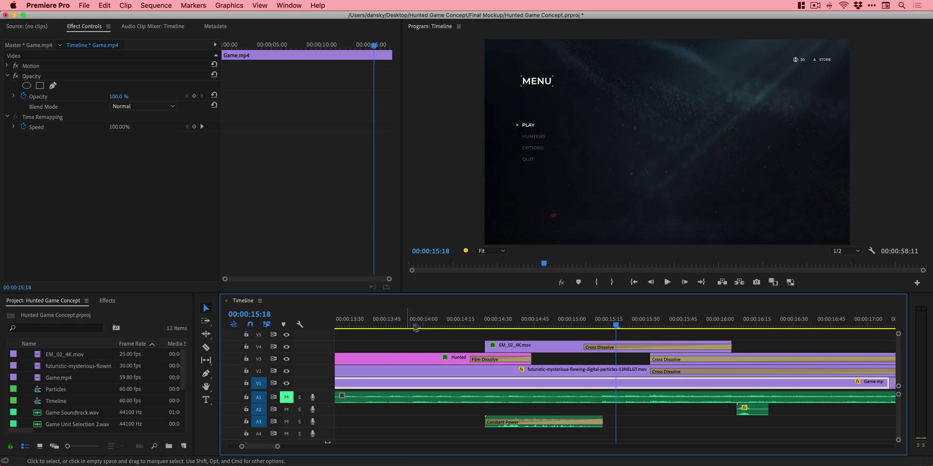
left_click(453, 321)
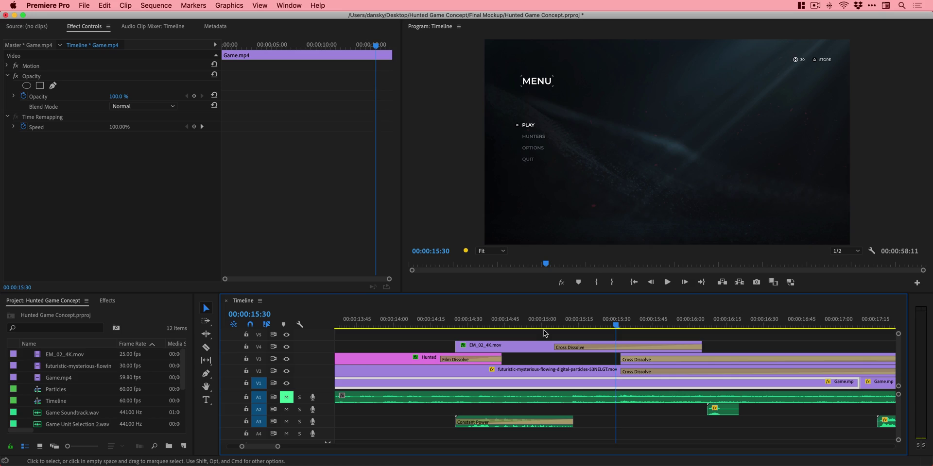
scroll(544, 333, "right", 5)
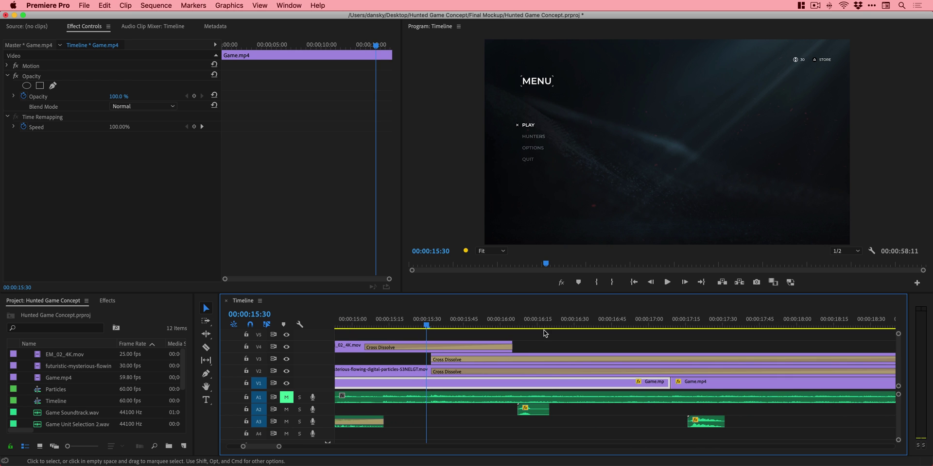
mouse_move(501, 316)
left_mouse_down()
mouse_move(513, 318)
mouse_move(494, 318)
left_mouse_up()
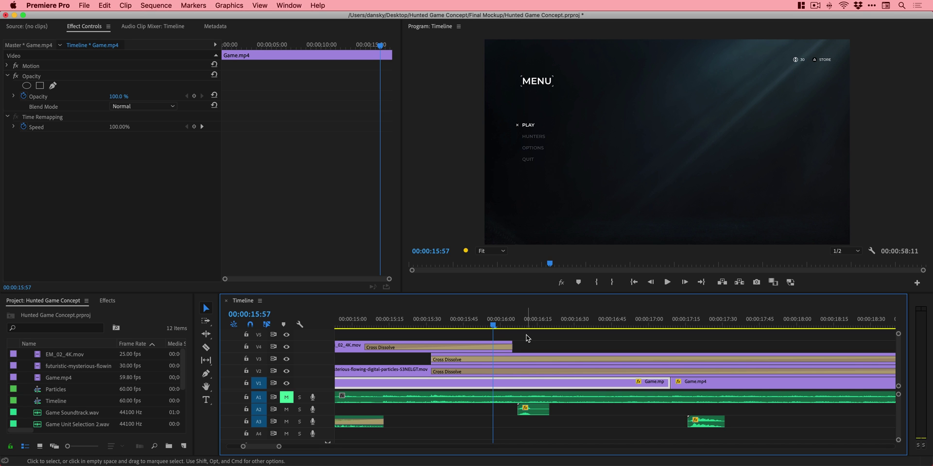
key("space")
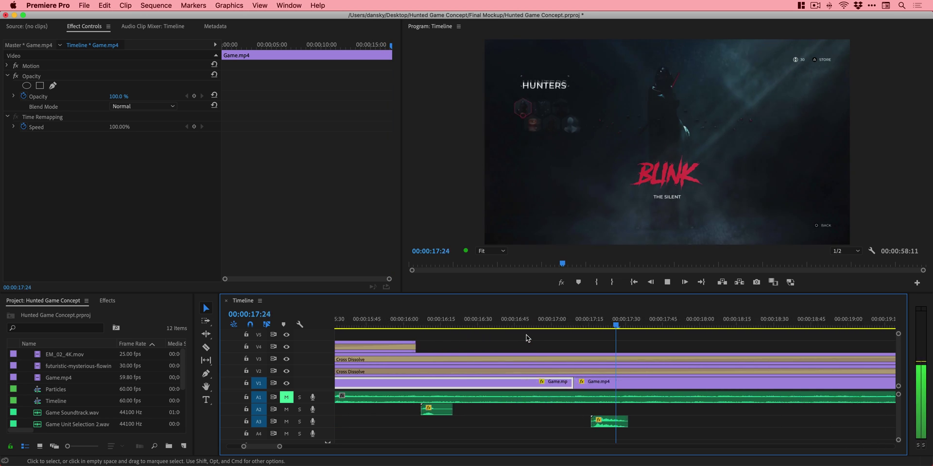
key("space")
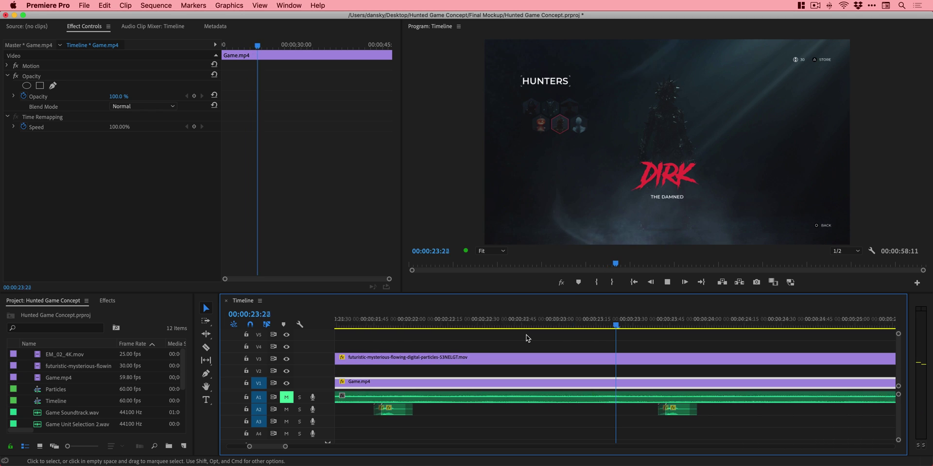
key("space")
key("minus")
key("minus")
key("minus")
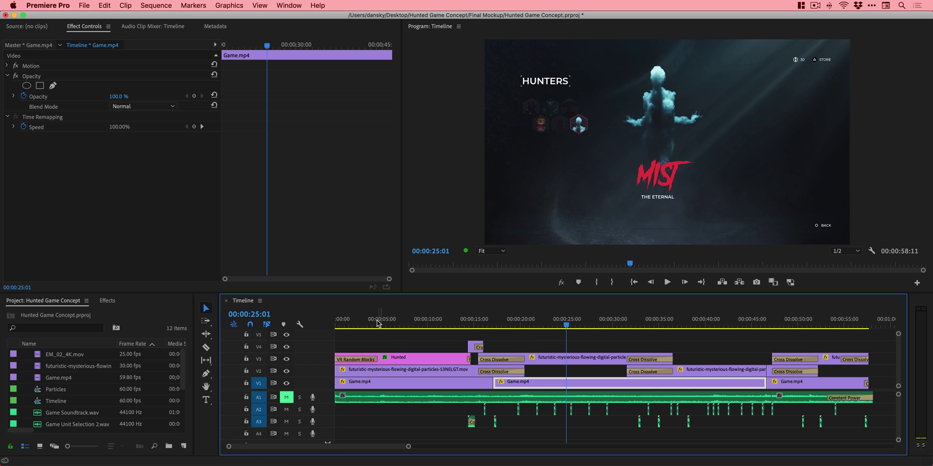
Scrub to the Options section around 40 seconds and play it through to the end.
left_click_drag(378, 323, 702, 328)
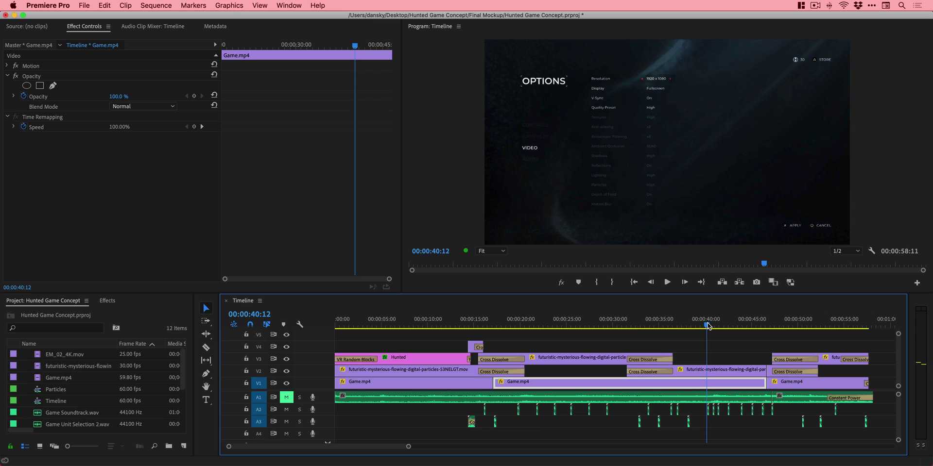
left_click_drag(695, 326, 759, 326)
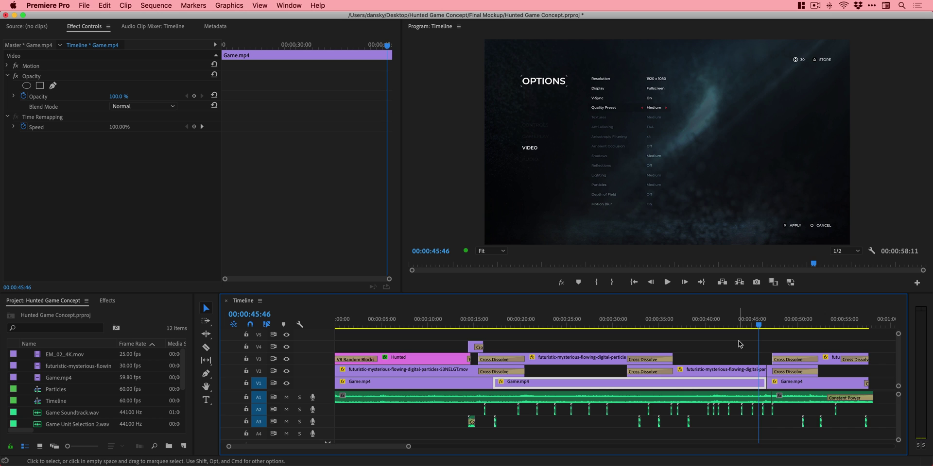
key("space")
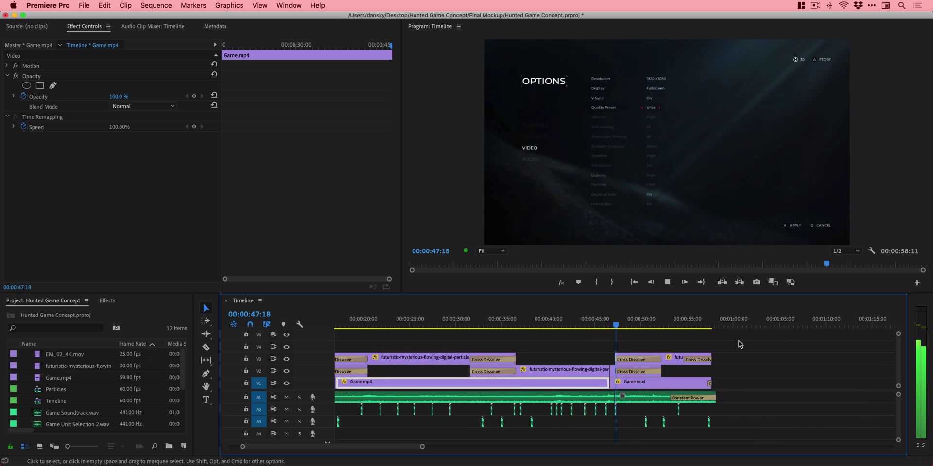